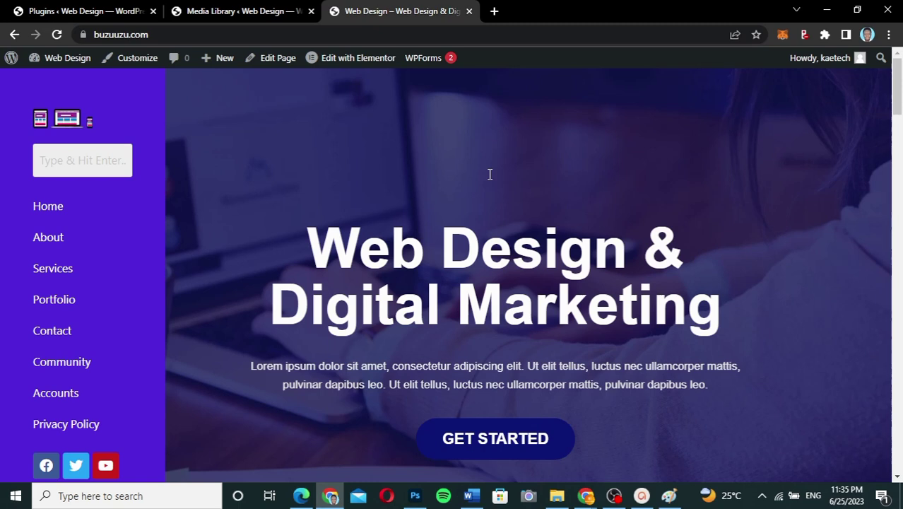
- Examine the list of registered users in the site's WordPress admin area
left_click(110, 14)
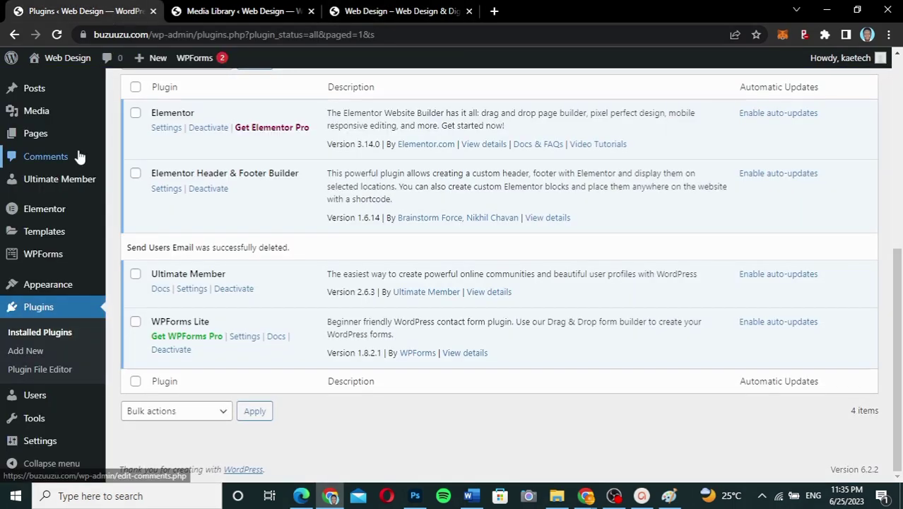
left_click(34, 396)
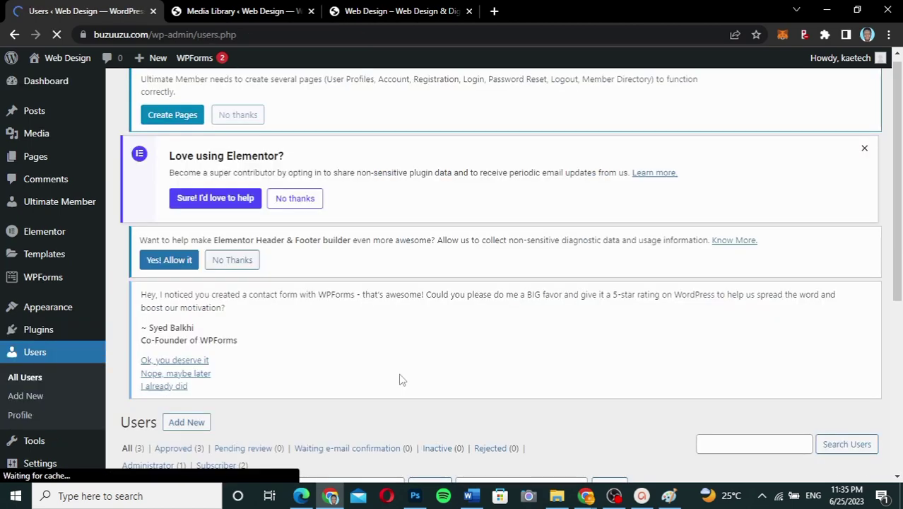
scroll(400, 378, "down", 4)
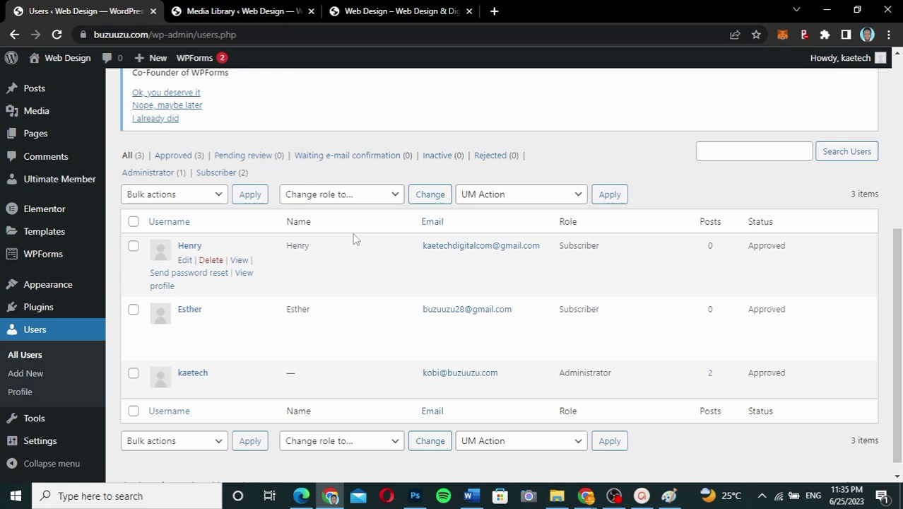
scroll(356, 239, "up", 5)
- Search the plugins available for adding to the site for "send users email"
mouse_move(44, 339)
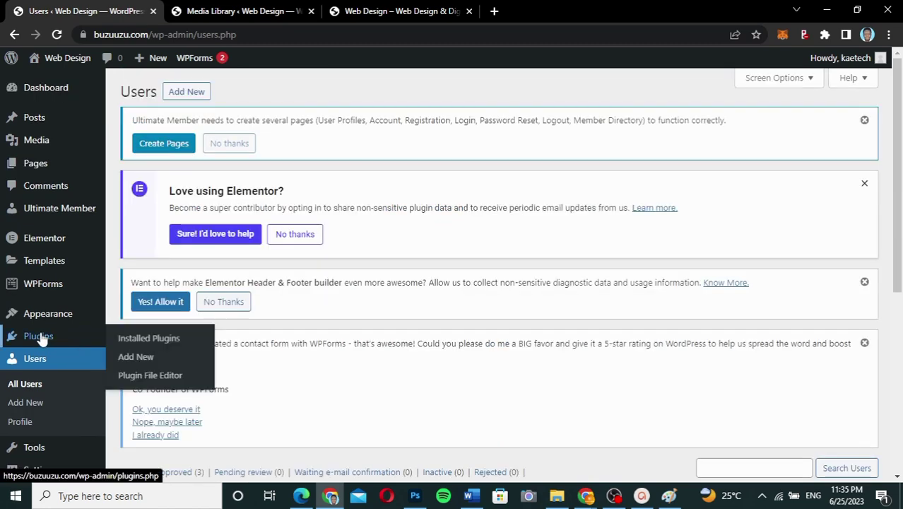
left_click(142, 360)
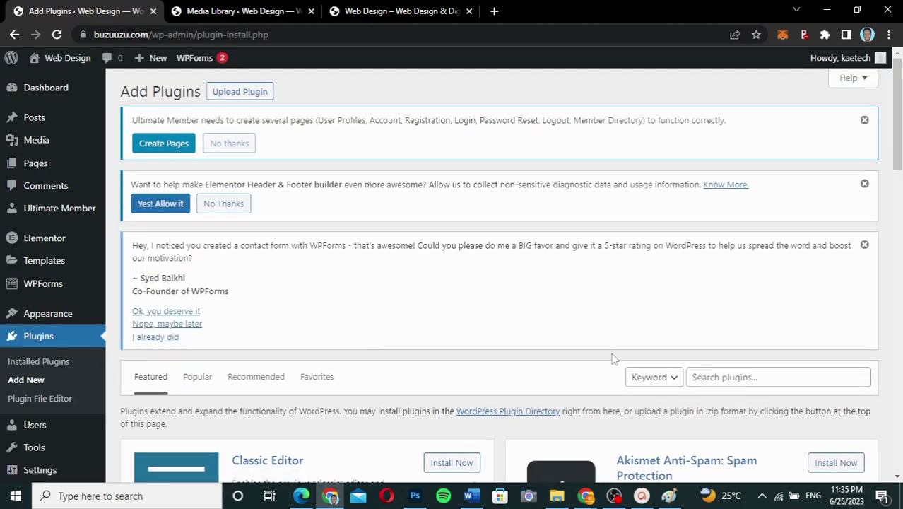
scroll(613, 358, "down", 3)
left_click(747, 157)
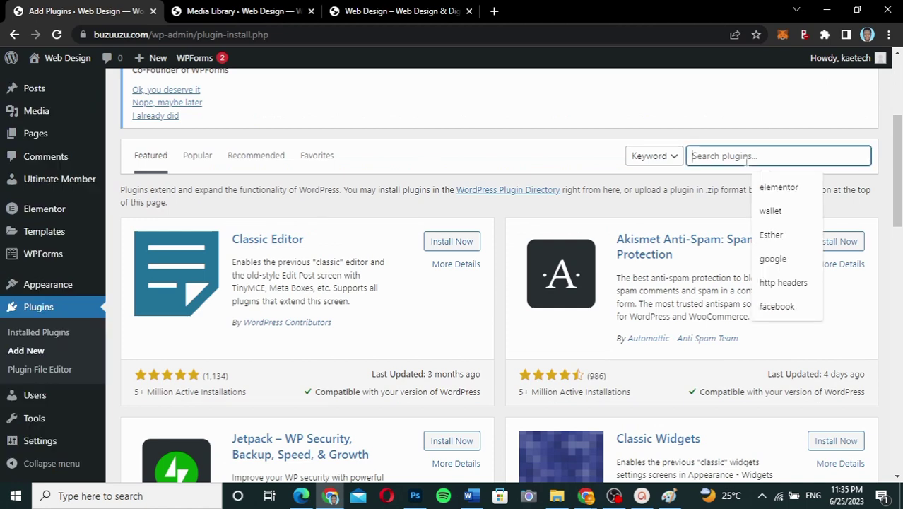
type("send users email")
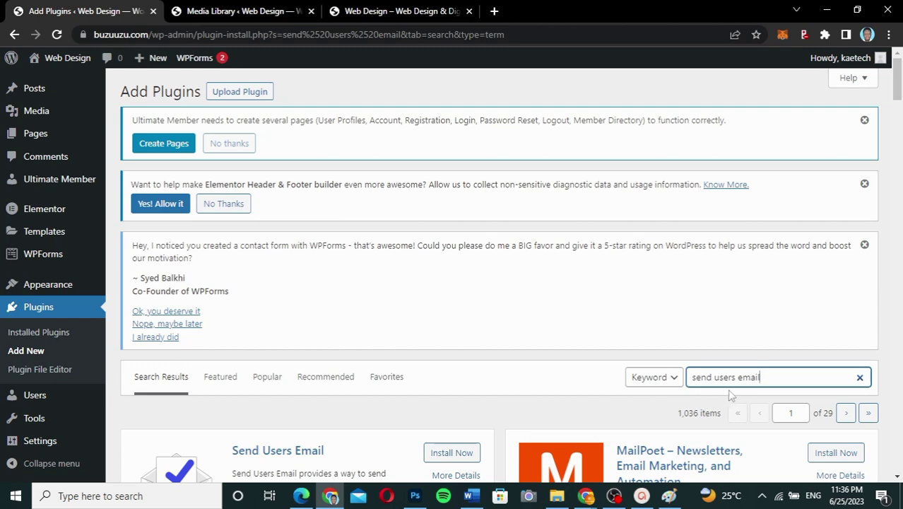
- Install and activate the Send Users Email plugin
scroll(504, 400, "down", 3)
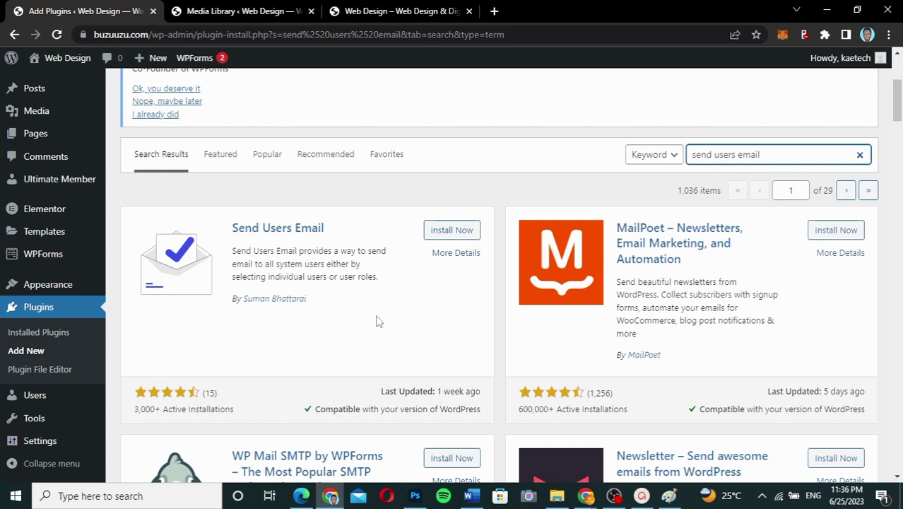
left_click(459, 231)
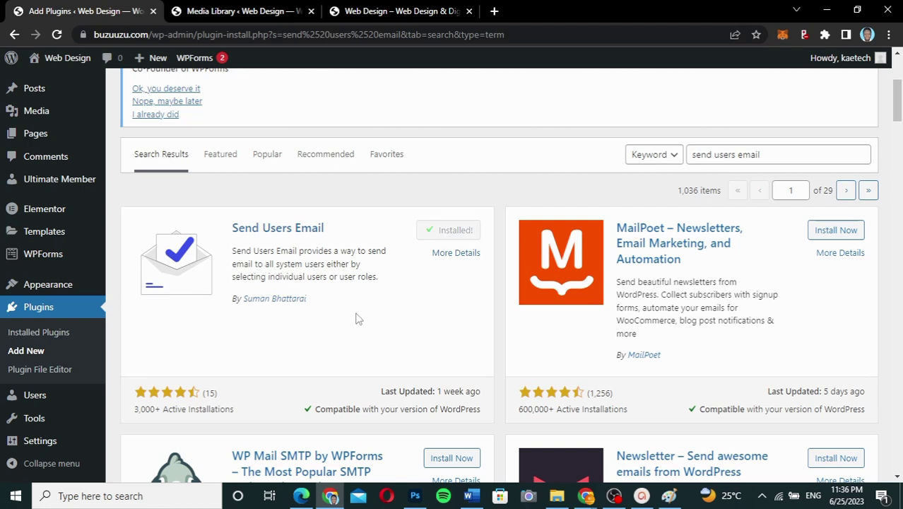
left_click(459, 229)
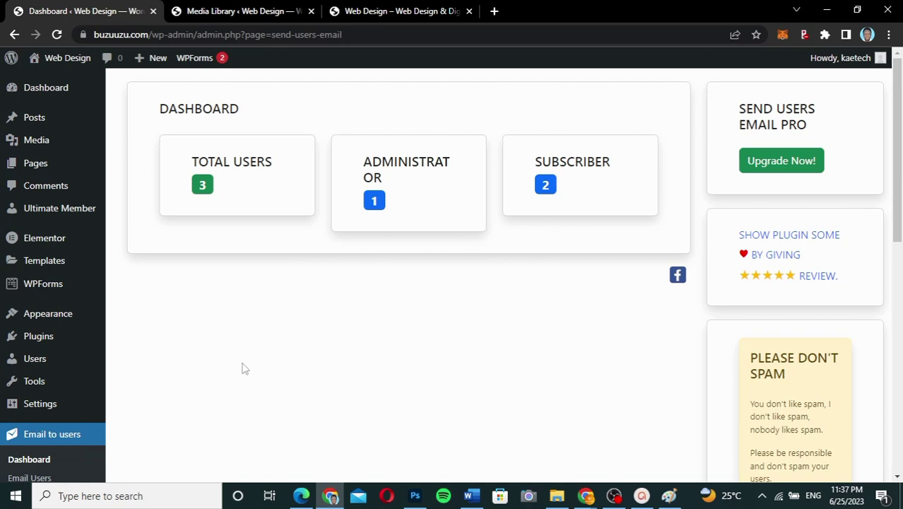
- Open the settings page of the Email to users plugin at its Logo URL section
scroll(242, 368, "down", 3)
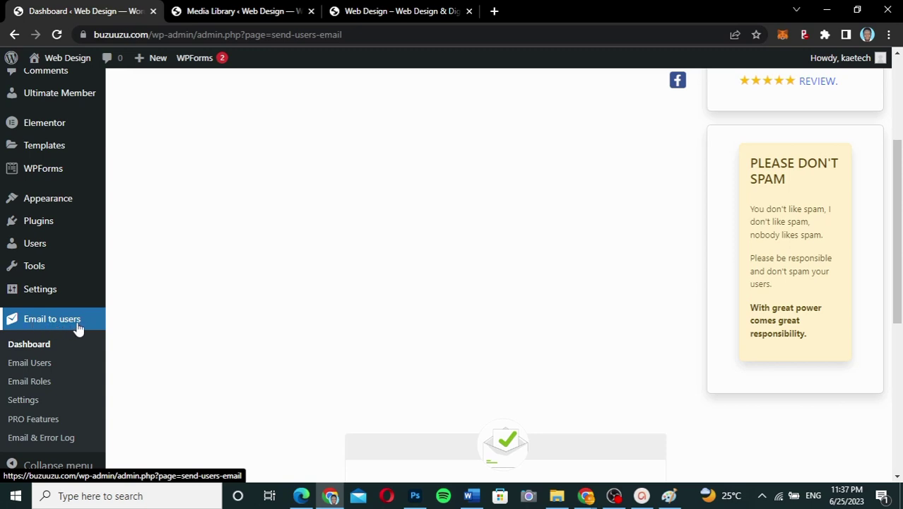
left_click(28, 400)
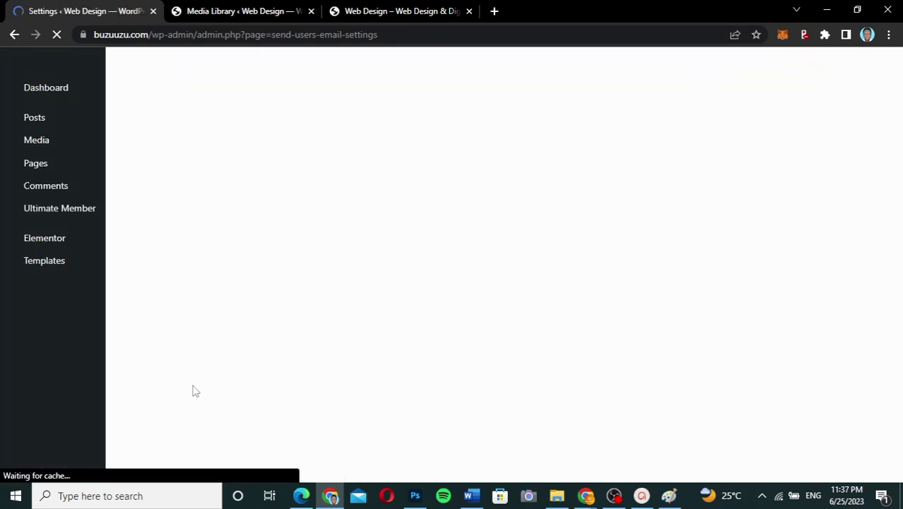
scroll(339, 378, "down", 5)
scroll(340, 375, "down", 1)
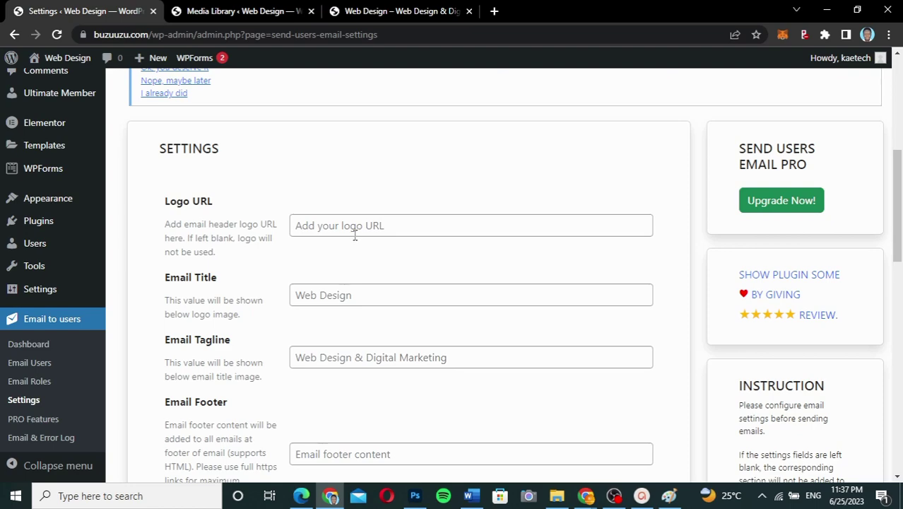
- Open the site's media library in a separate browser tab, keeping the plugin settings page open
scroll(214, 201, "up", 3)
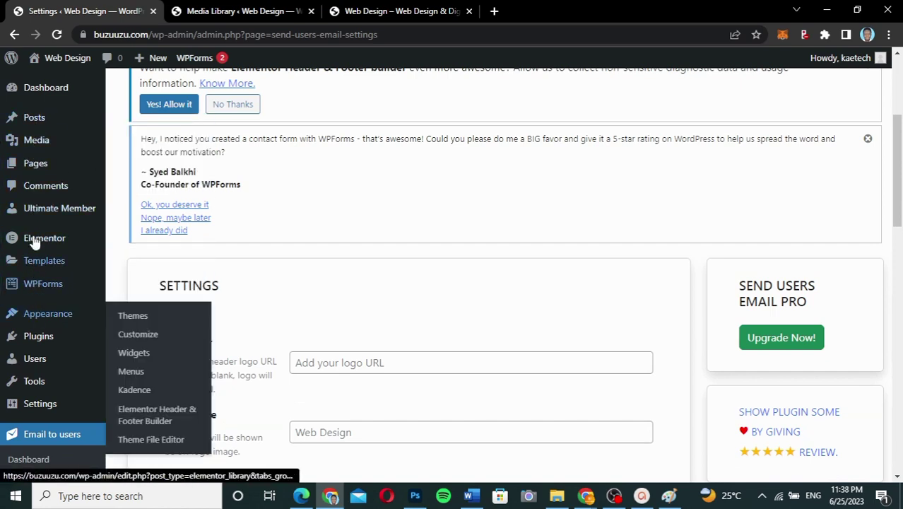
mouse_move(32, 141)
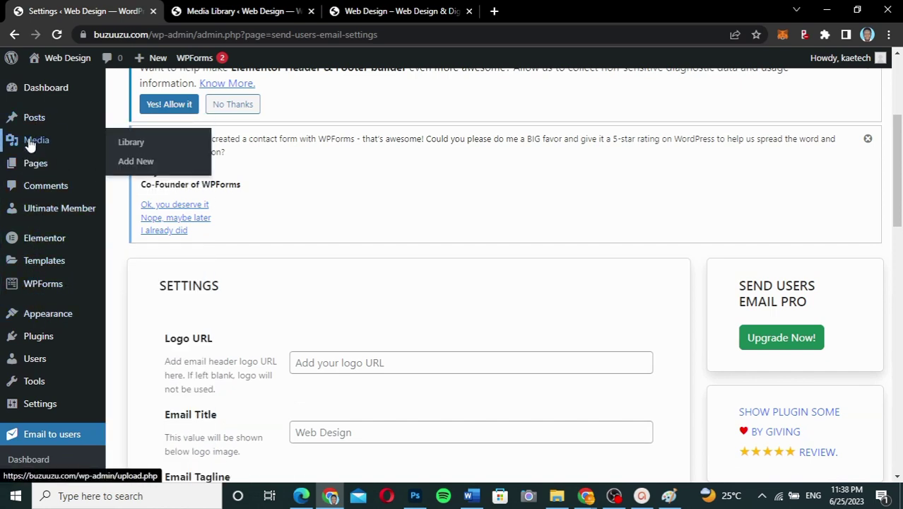
right_click(129, 142)
left_click(158, 150)
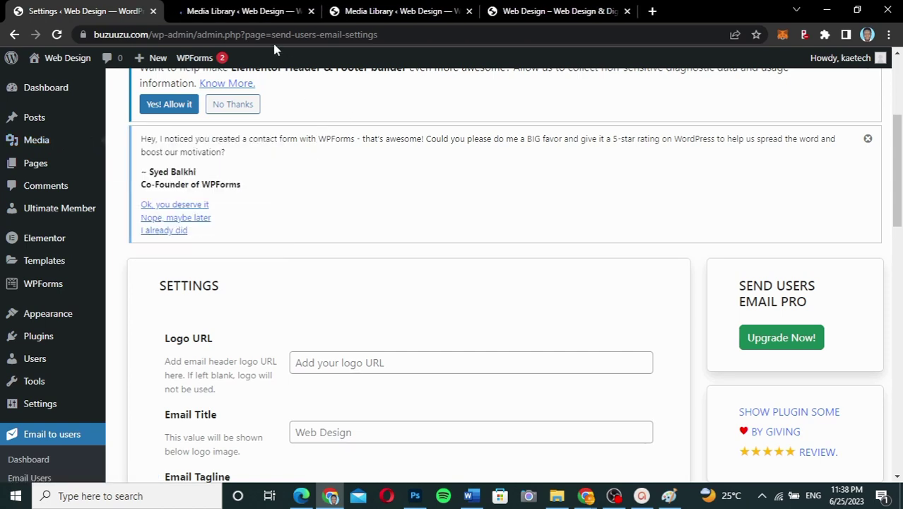
left_click(265, 12)
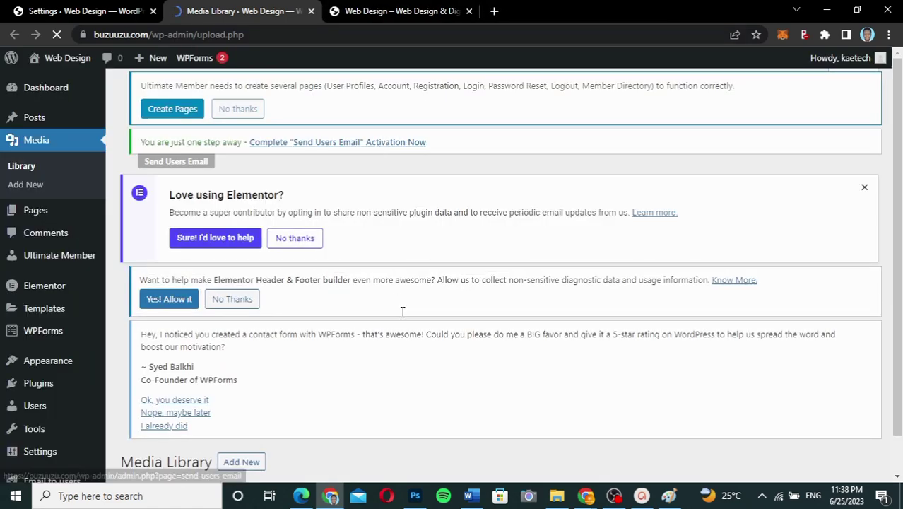
scroll(401, 311, "down", 2)
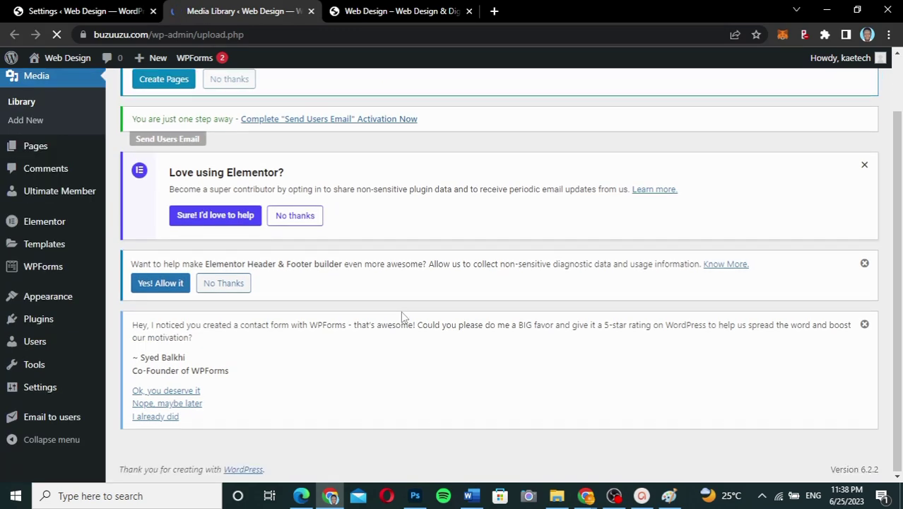
left_click(406, 11)
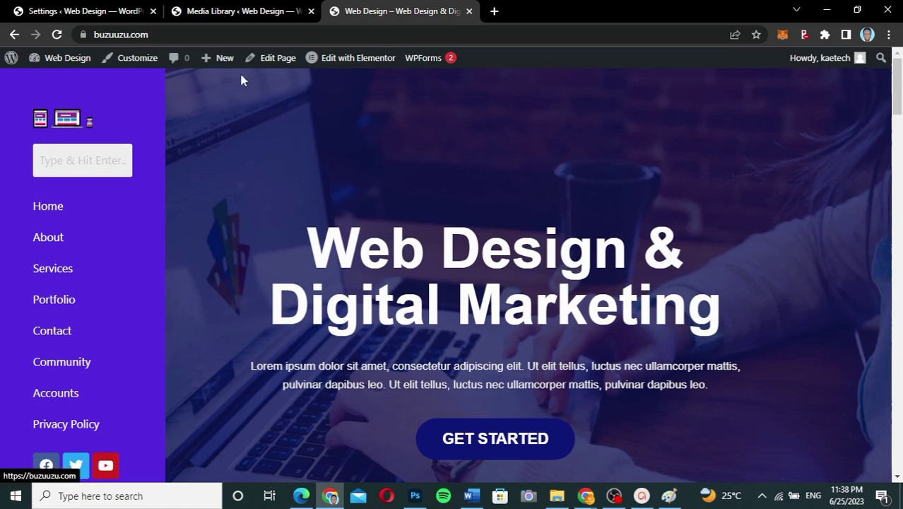
left_click(248, 10)
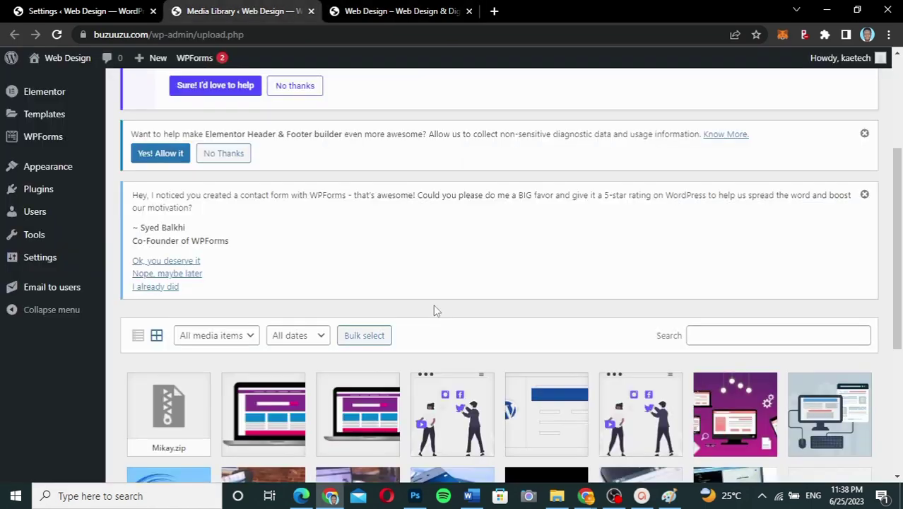
- Copy the file URL of the logo image cropped-laptop-2017978_1280.png and close its attachment details
scroll(433, 308, "down", 5)
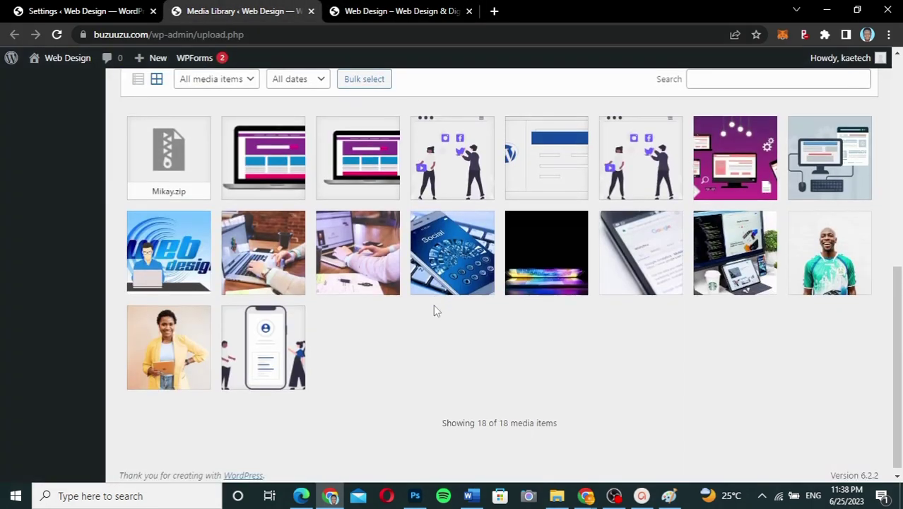
left_click(262, 188)
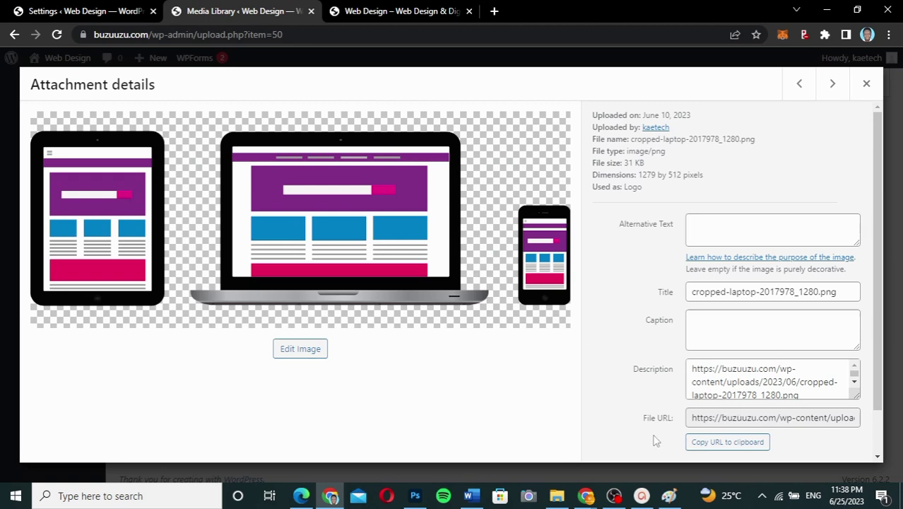
left_click(732, 443)
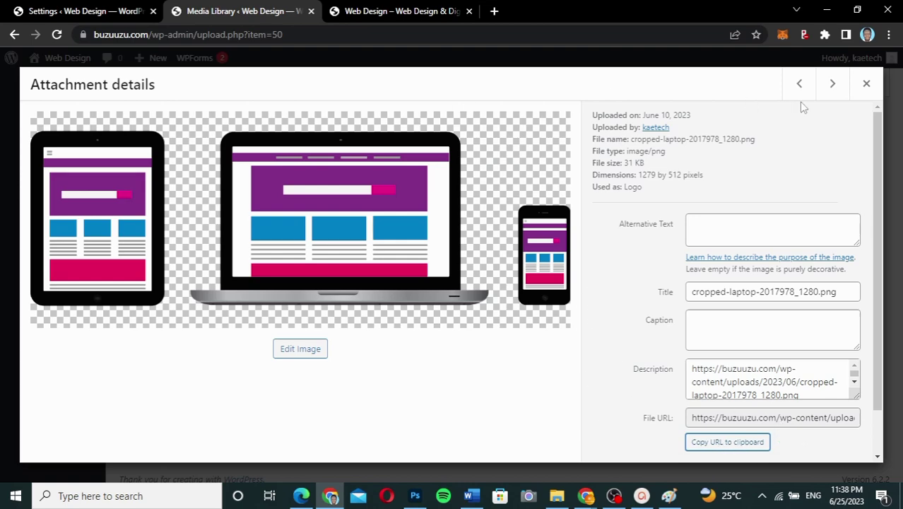
left_click(866, 84)
- Fill in the plugin's Logo URL setting with the copied address of cropped-laptop-2017978_1280.png
left_click(134, 8)
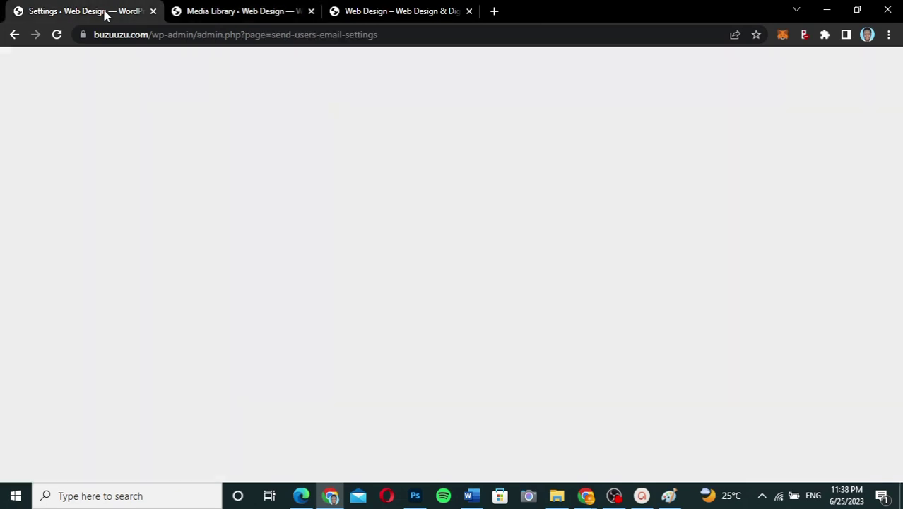
left_click(305, 358)
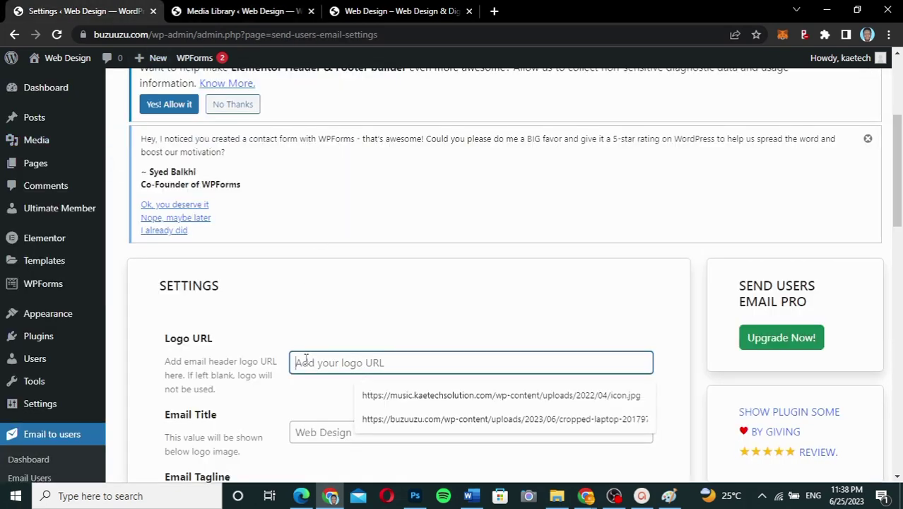
key("ctrl+v")
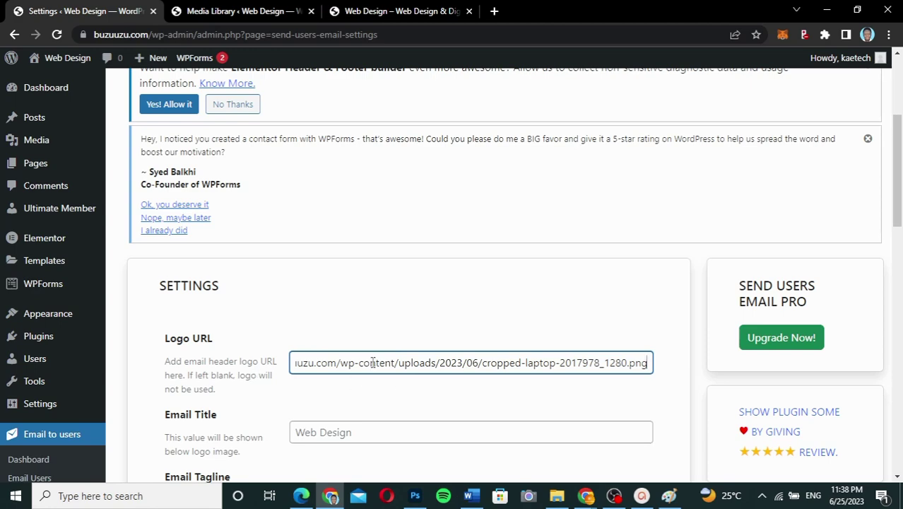
- Set the Email Footer content to "The Best Web Designer in Town"
scroll(357, 396, "down", 3)
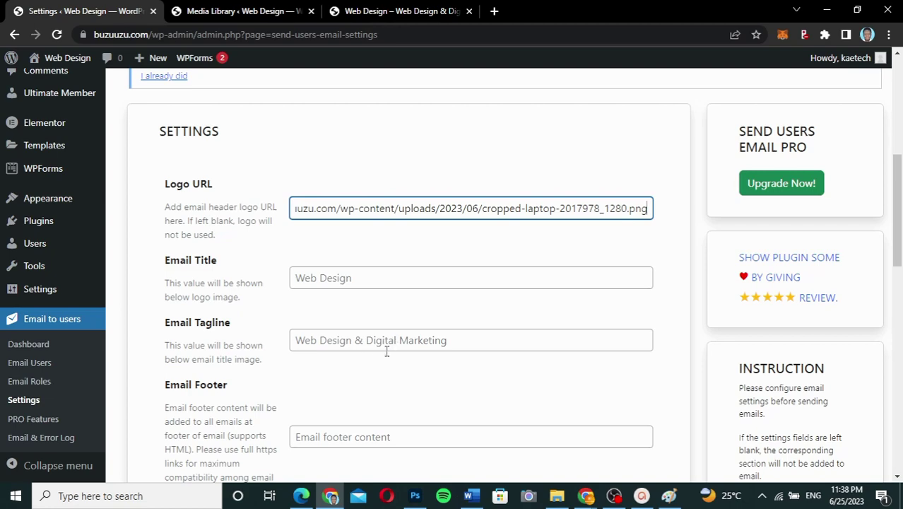
scroll(304, 385, "down", 3)
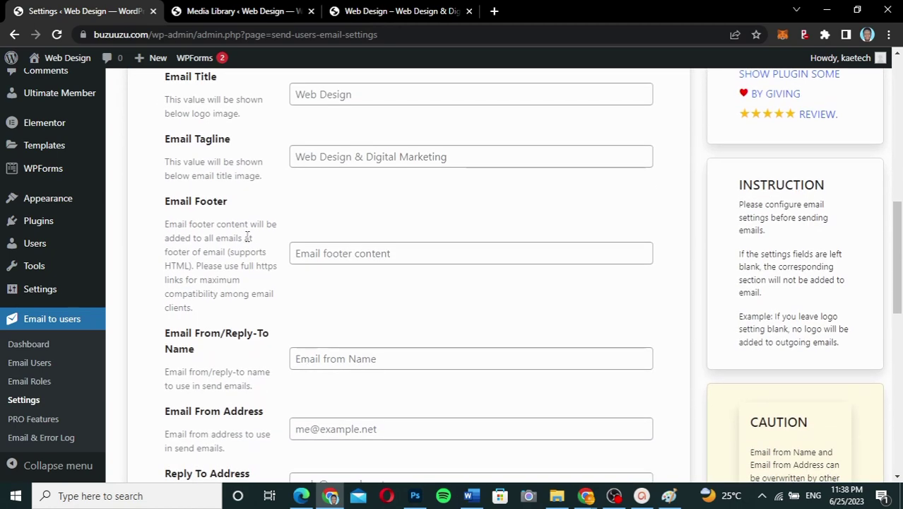
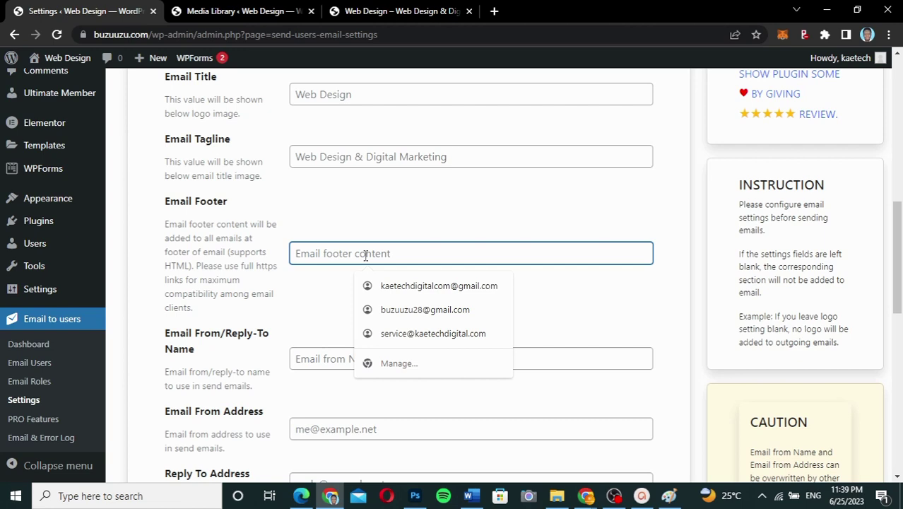
type("The ")
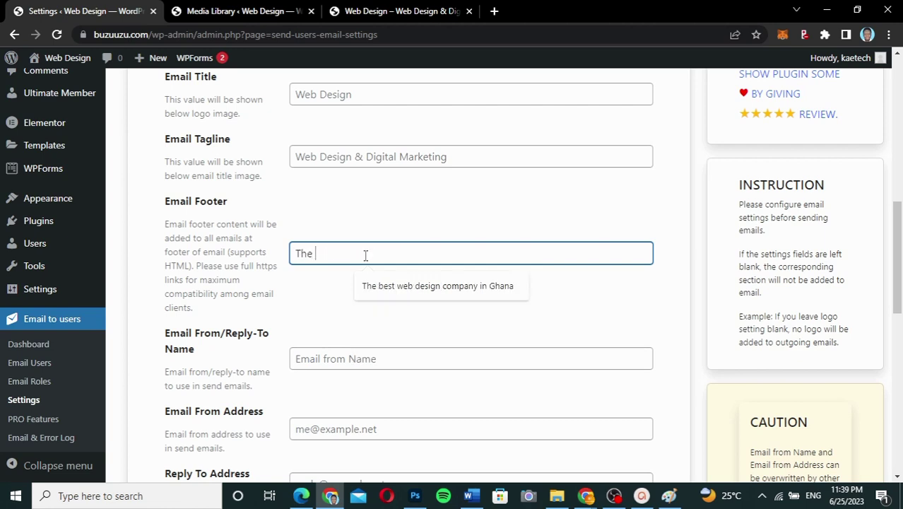
type("Best Web Designe")
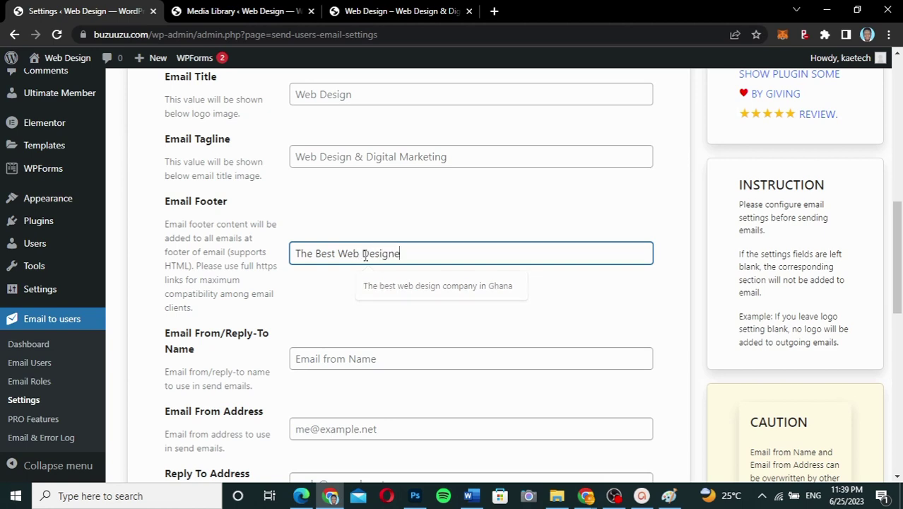
type("r i")
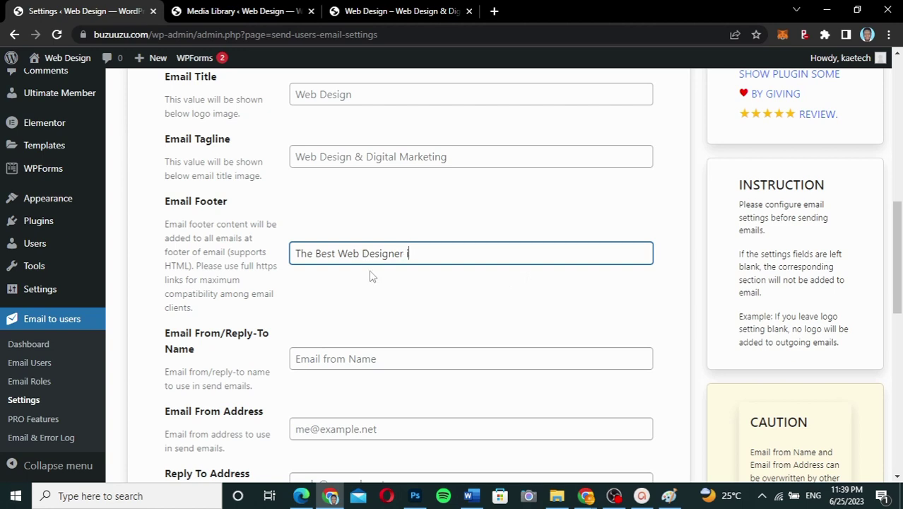
type("n town")
left_click(422, 253)
key("BackSpace")
type("T")
- Set the Email From/Reply-To Name to "Kaetech Digital"
scroll(312, 339, "down", 2)
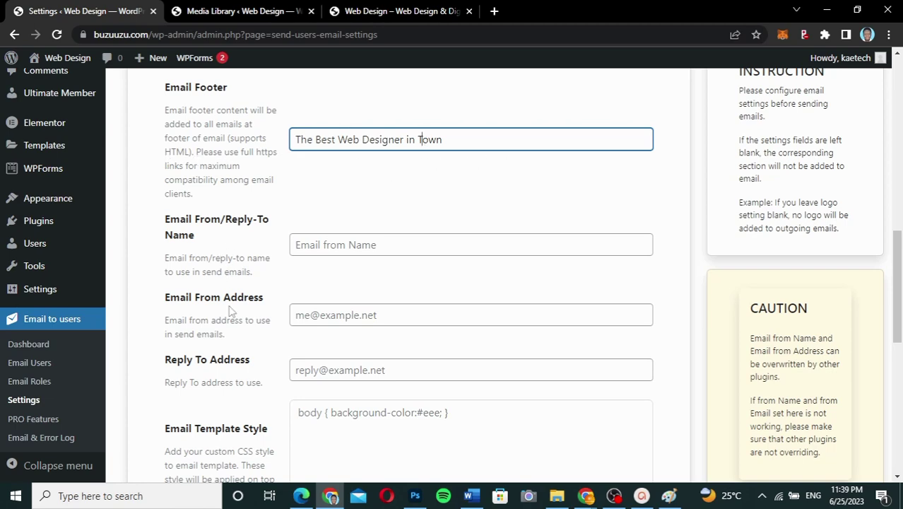
scroll(230, 311, "down", 1)
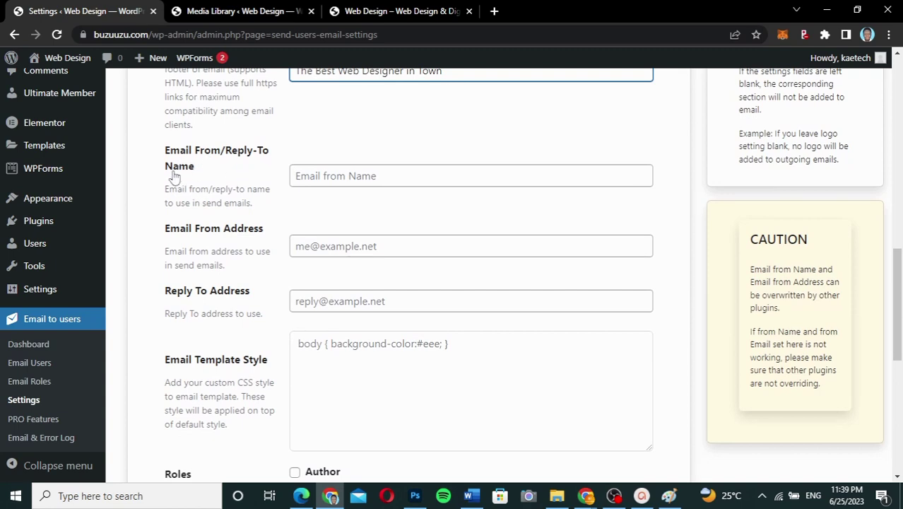
left_click(318, 181)
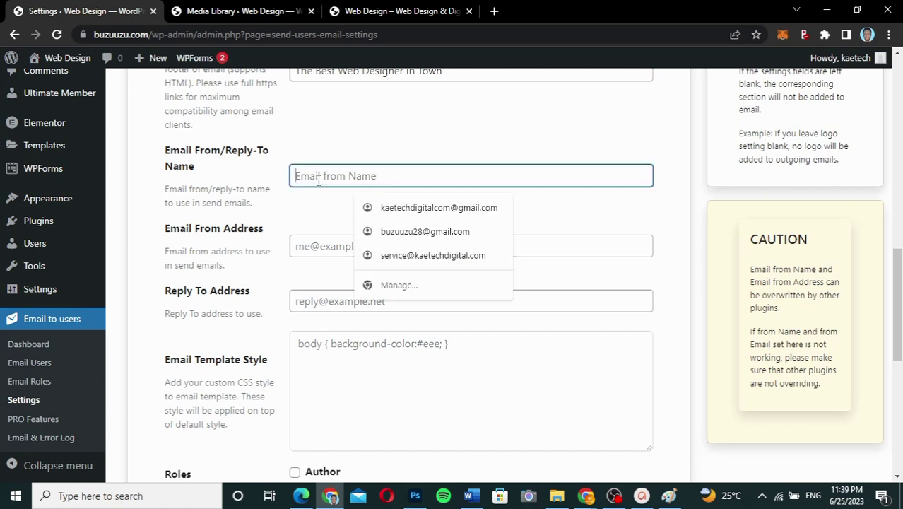
type("Kae")
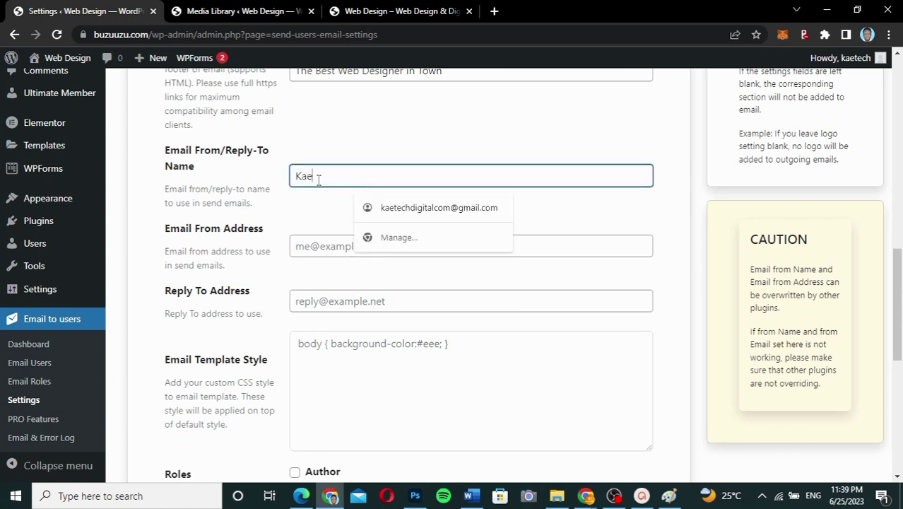
type("tech D")
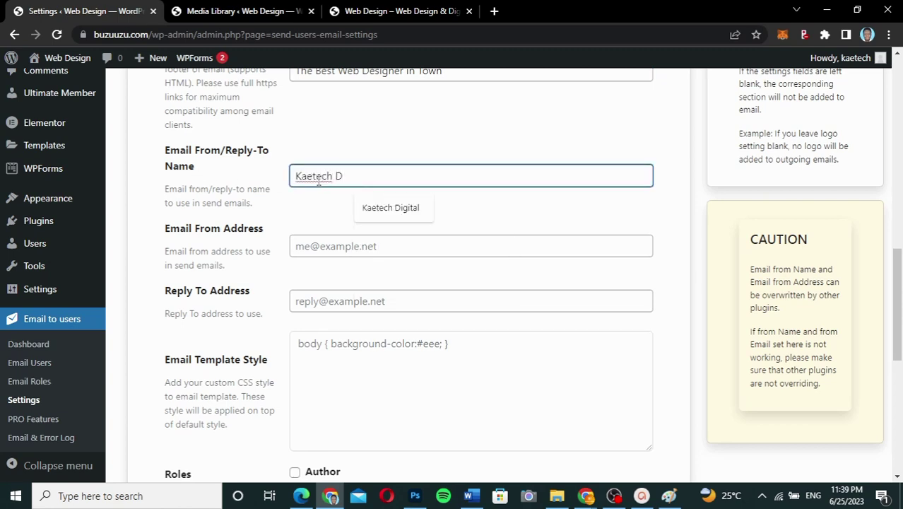
left_click(417, 215)
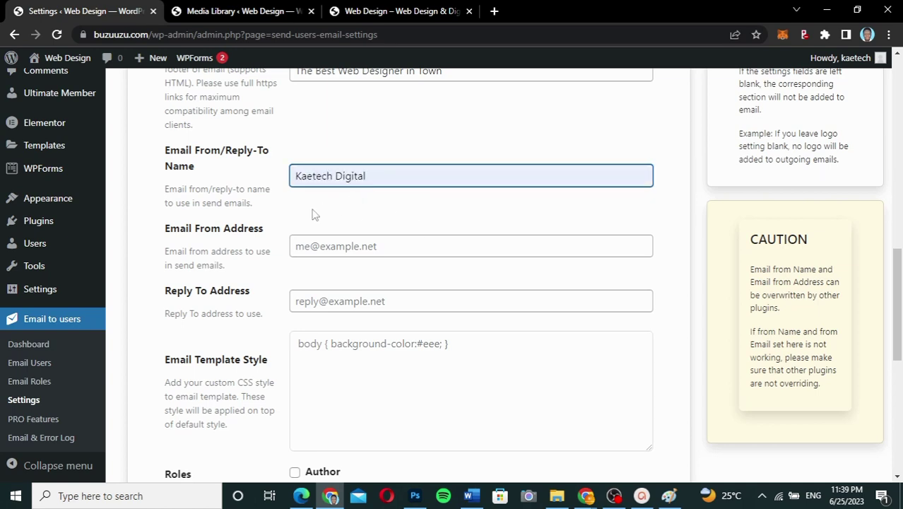
- Fill in the Email From Address with the site's info address and the Reply To Address with the company's service address
left_click(309, 249)
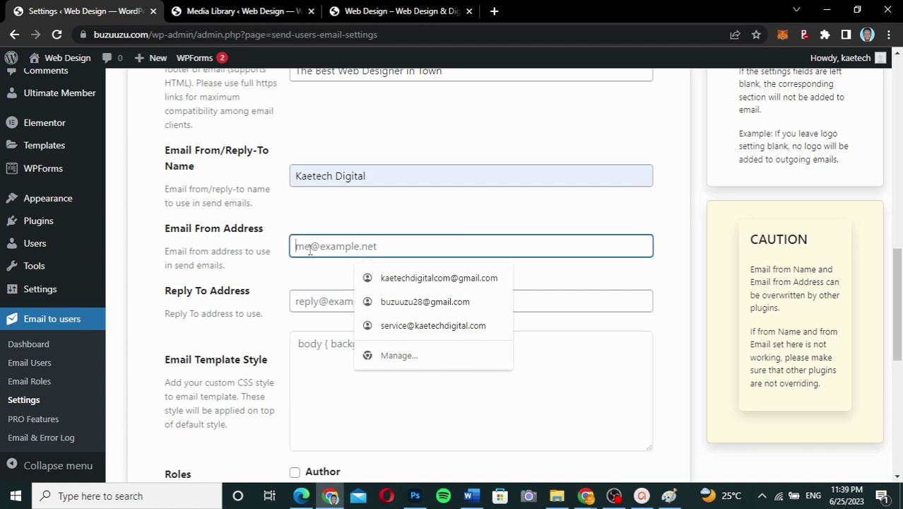
type("inf")
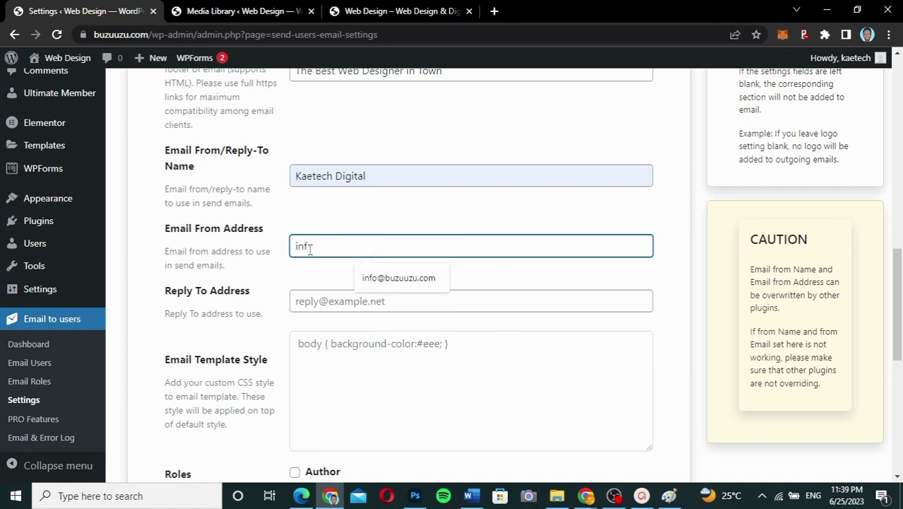
left_click(392, 278)
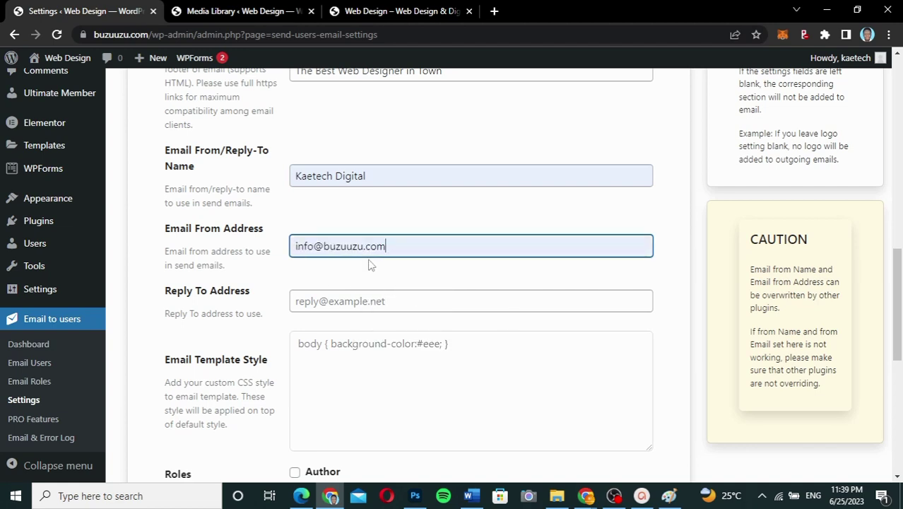
scroll(211, 212, "down", 2)
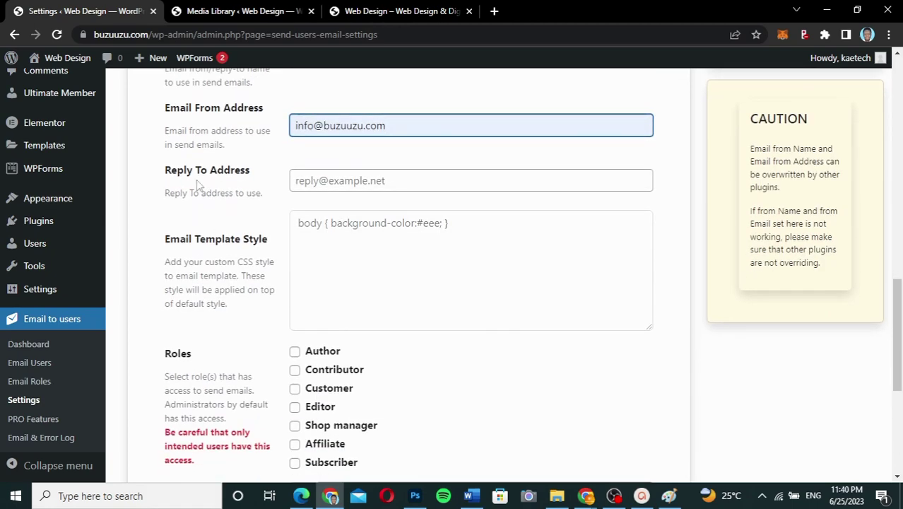
left_click(302, 180)
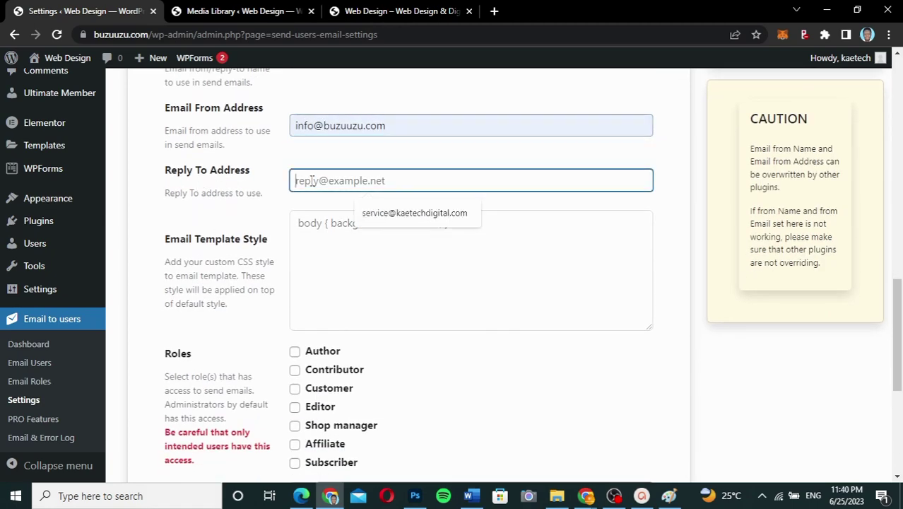
left_click(395, 213)
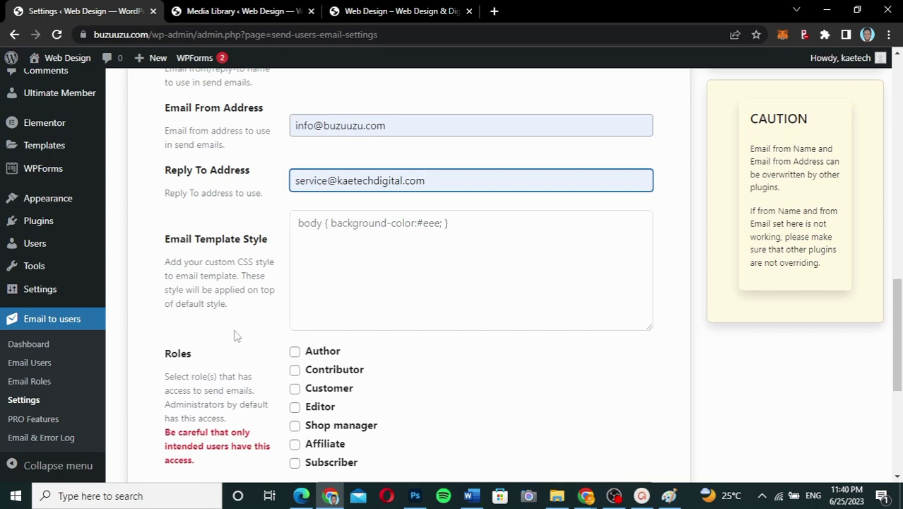
- Save the plugin's email settings, leaving the template style, roles and social media links unset
scroll(236, 336, "down", 2)
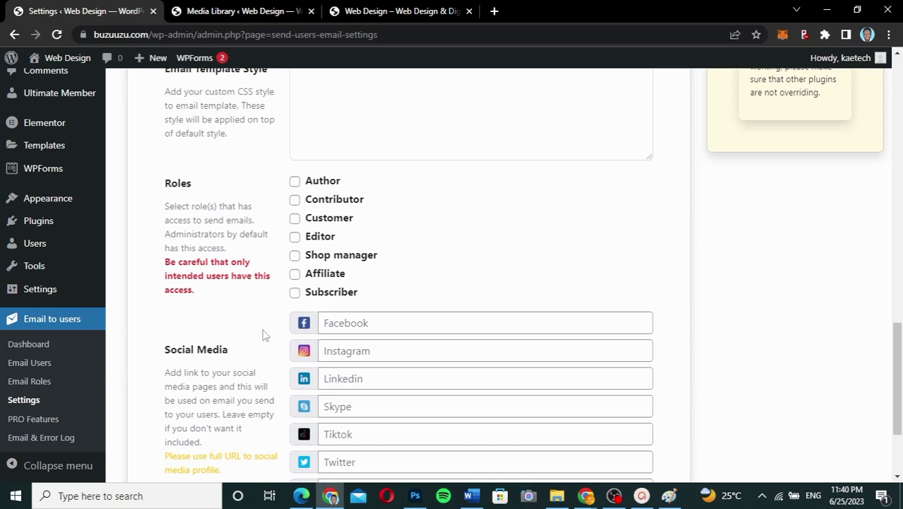
scroll(263, 334, "down", 2)
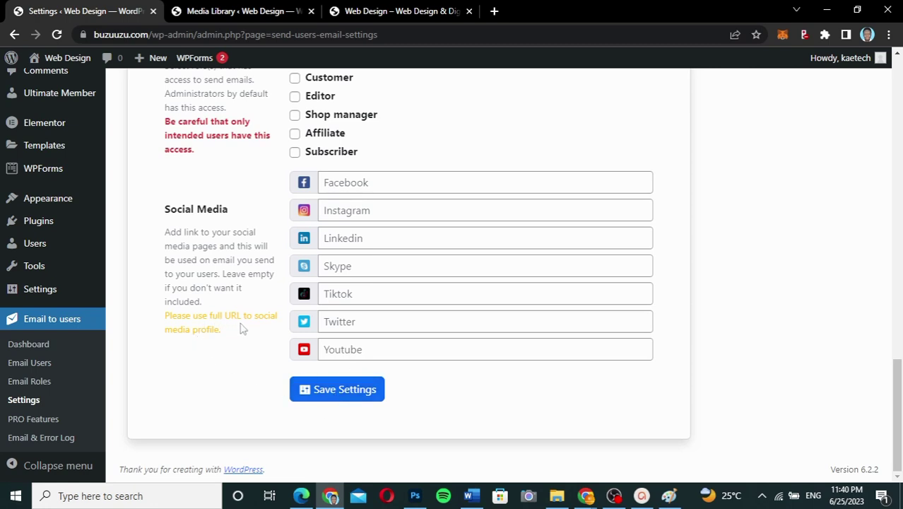
left_click(343, 396)
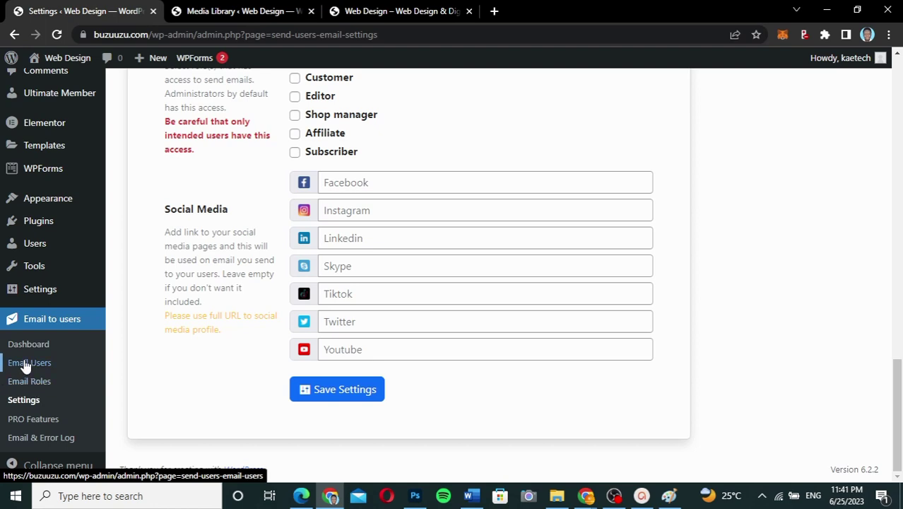
- Open the plugin's page for emailing selected users and select only the user with ID 3 as recipient
left_click(24, 363)
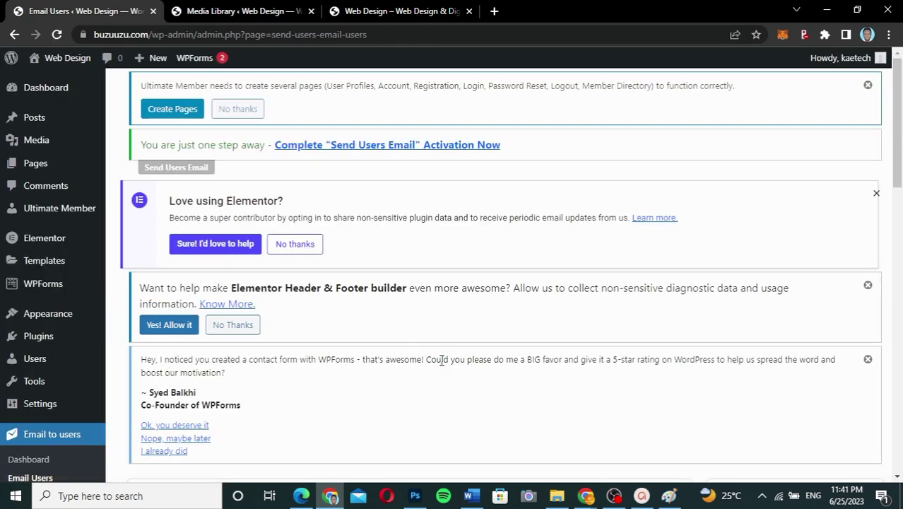
scroll(441, 363, "down", 3)
scroll(441, 361, "down", 5)
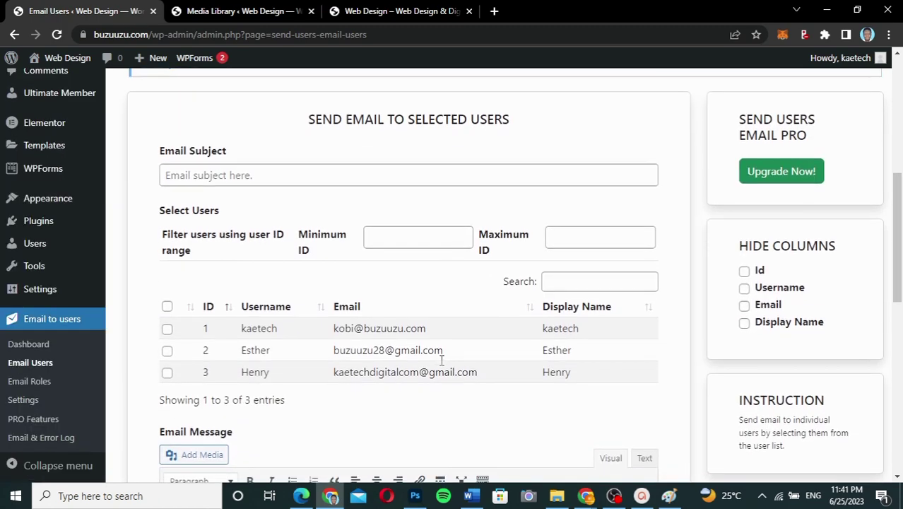
scroll(442, 361, "up", 2)
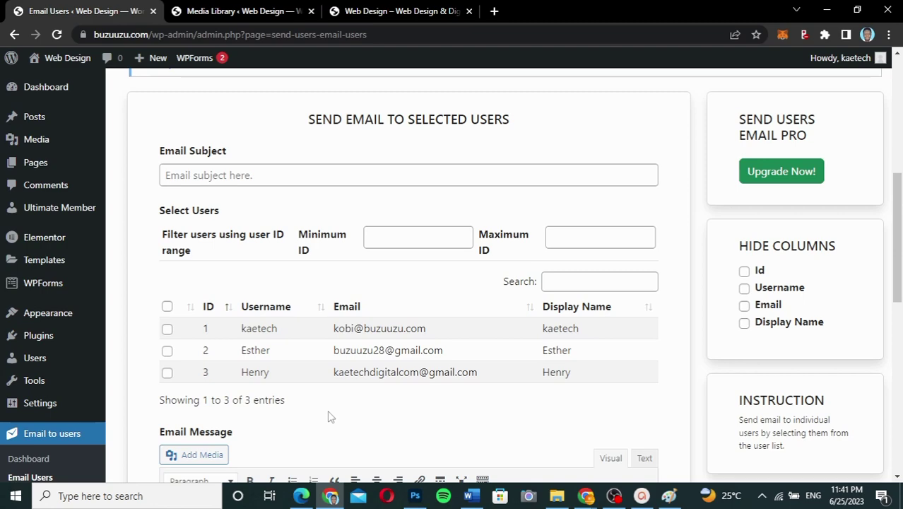
scroll(328, 417, "down", 3)
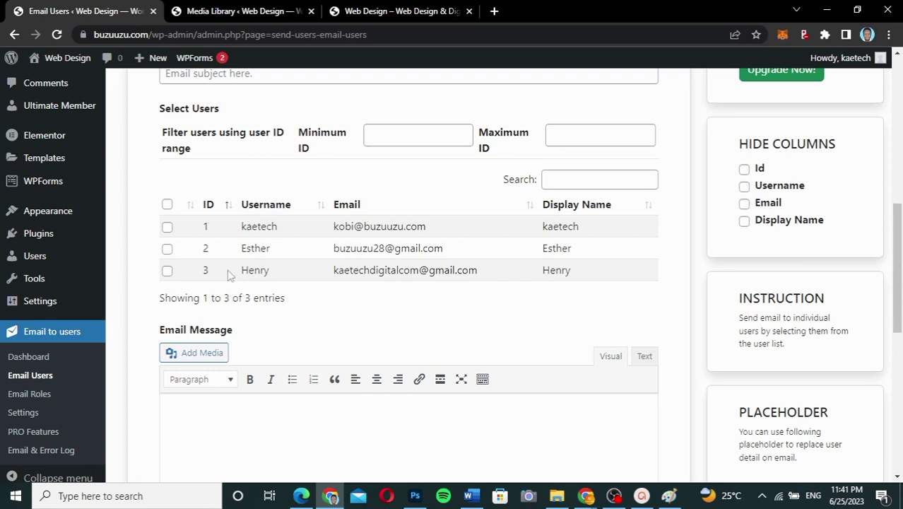
left_click(167, 251)
left_click(168, 250)
left_click(168, 270)
- Set the email subject to "Web Design Promo"
scroll(306, 236, "up", 3)
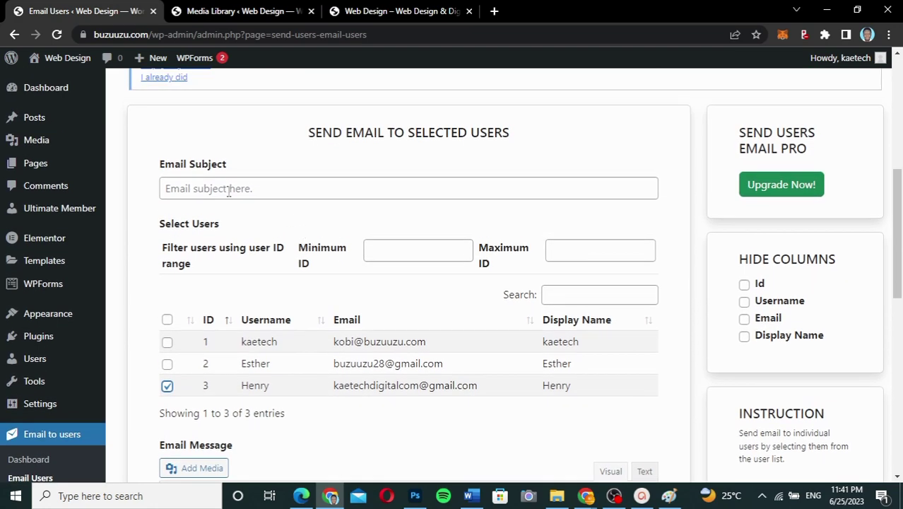
left_click(228, 192)
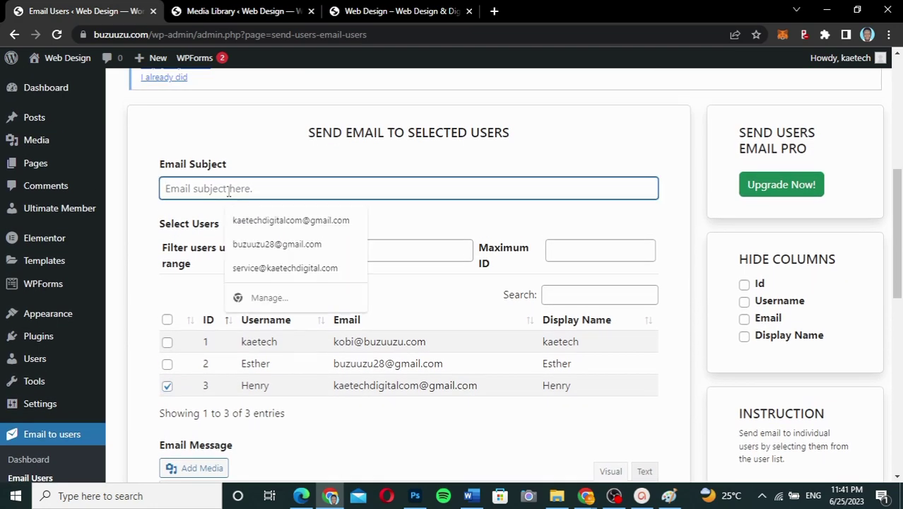
type("We")
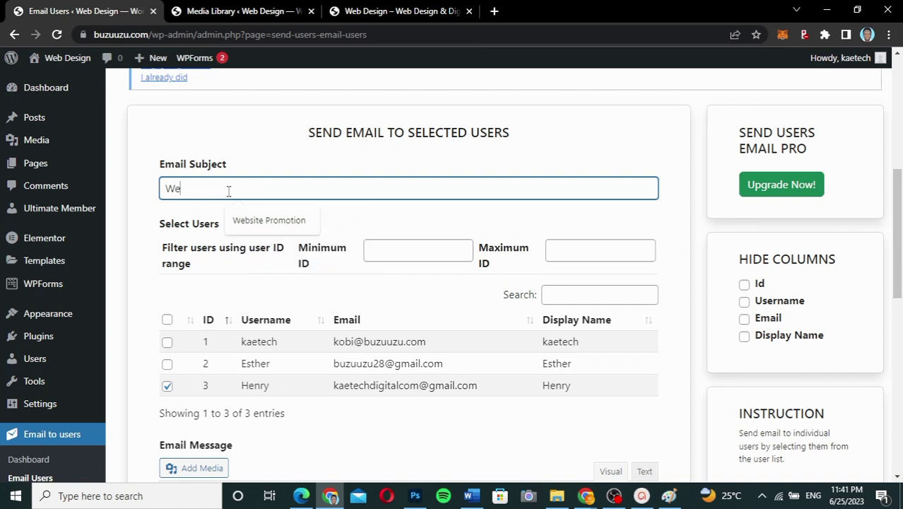
type("b Des")
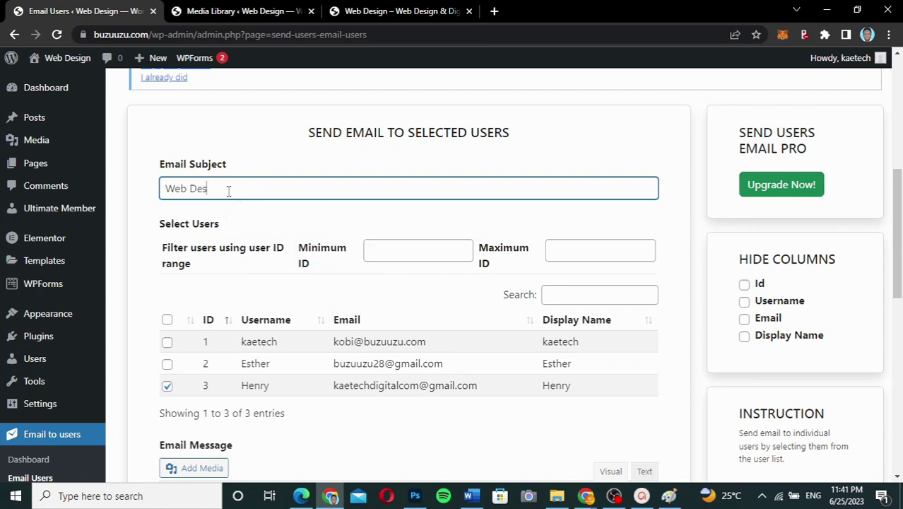
type("ign Promo")
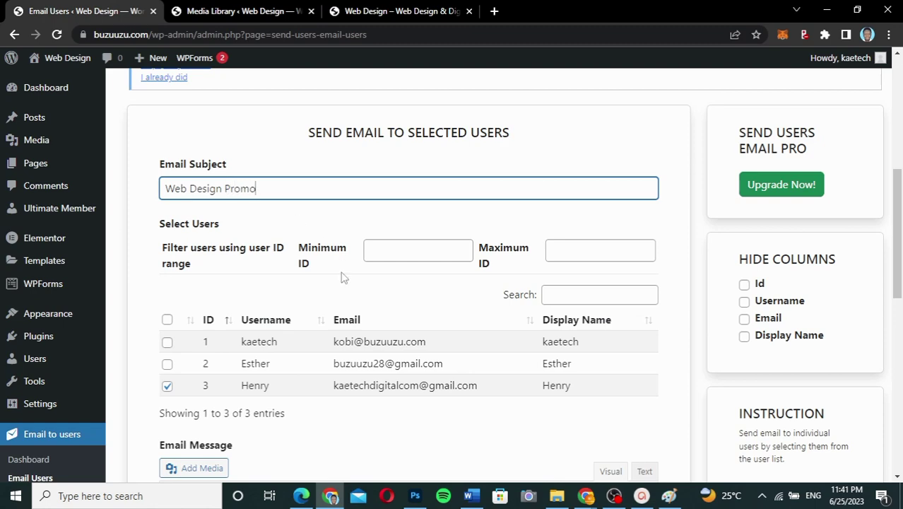
- Search Google for "lorem ipsum" in a new browser tab and open the lipsum.com site
scroll(359, 305, "down", 5)
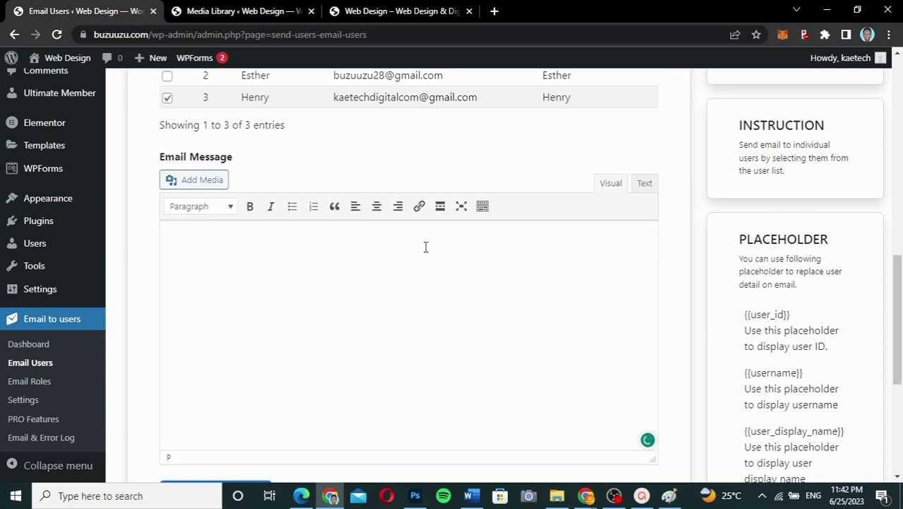
left_click(494, 11)
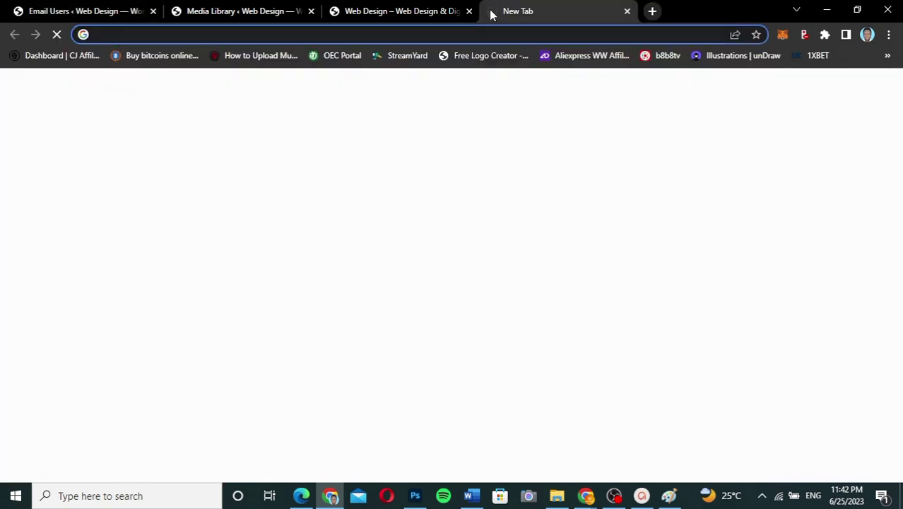
type("l")
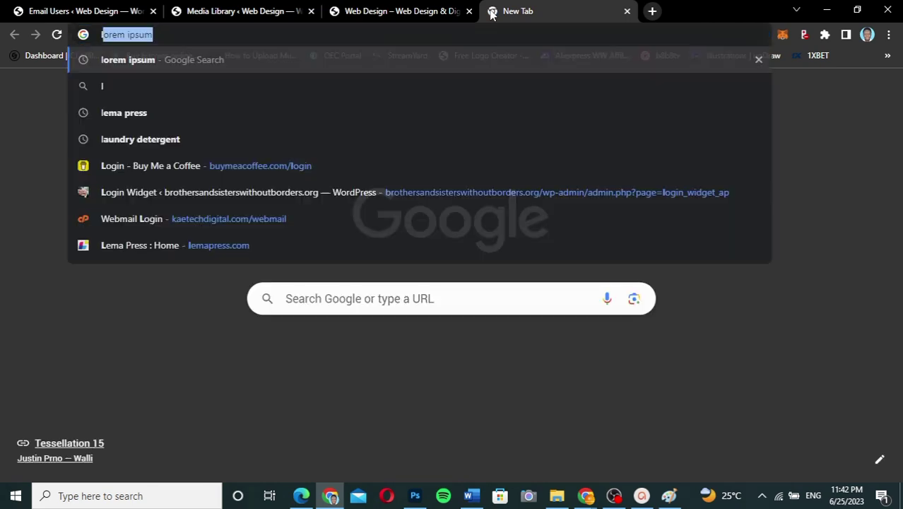
type("or")
key("Right")
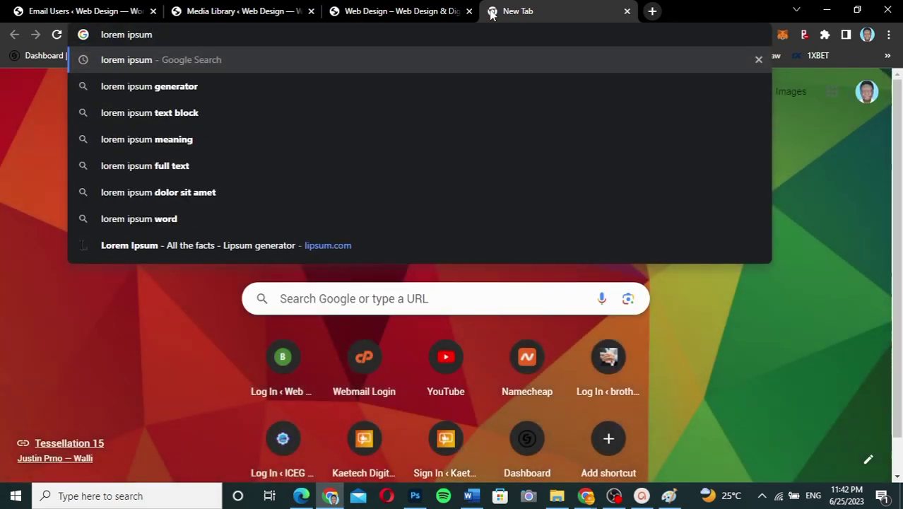
key("Return")
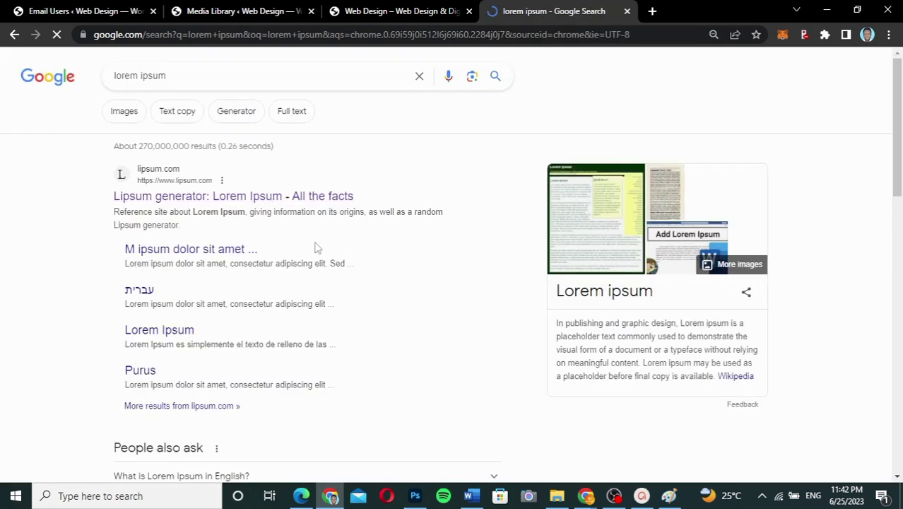
left_click(272, 198)
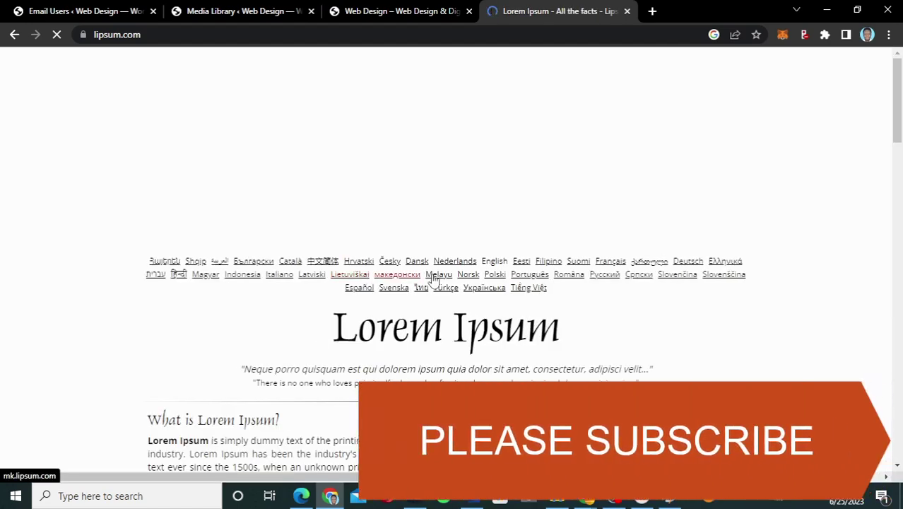
- Copy the "Why do we use it?" paragraph from lipsum.com and paste it into the plugin's Email Message body
scroll(487, 300, "down", 2)
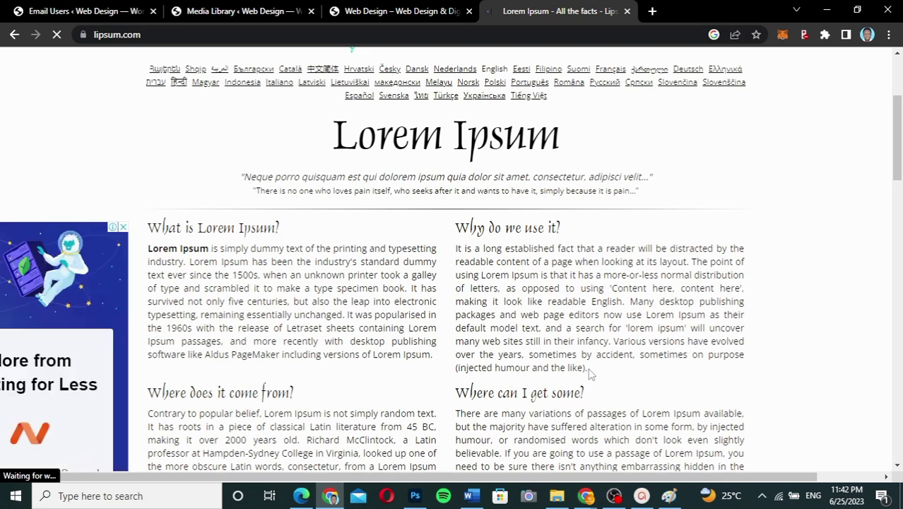
left_click_drag(588, 371, 456, 249)
key("ctrl+c")
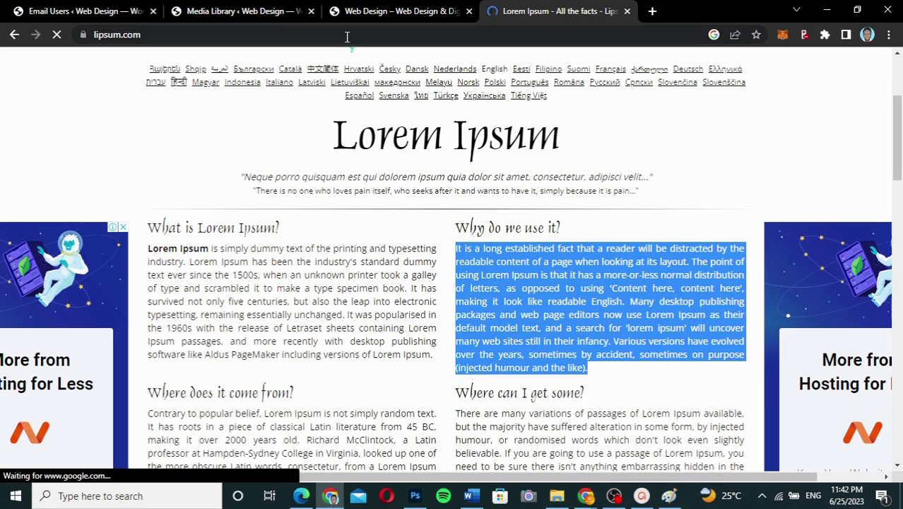
left_click(132, 22)
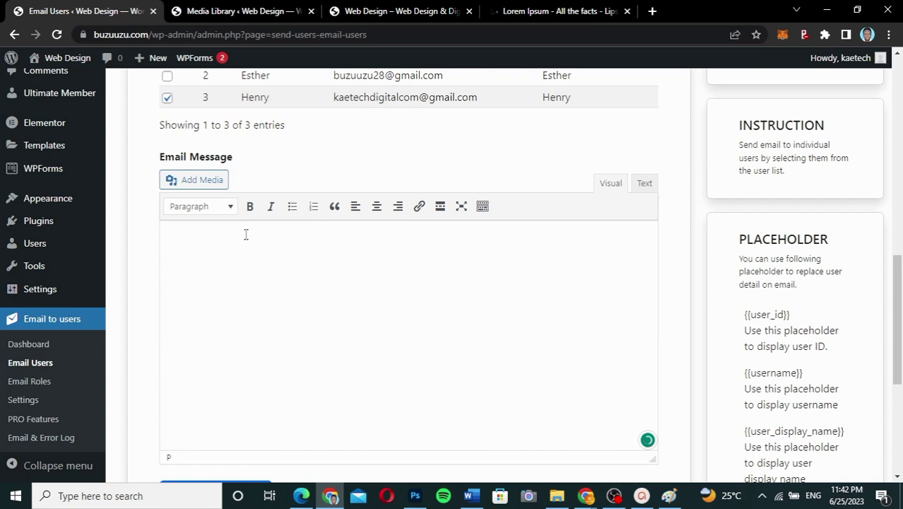
key("ctrl+v")
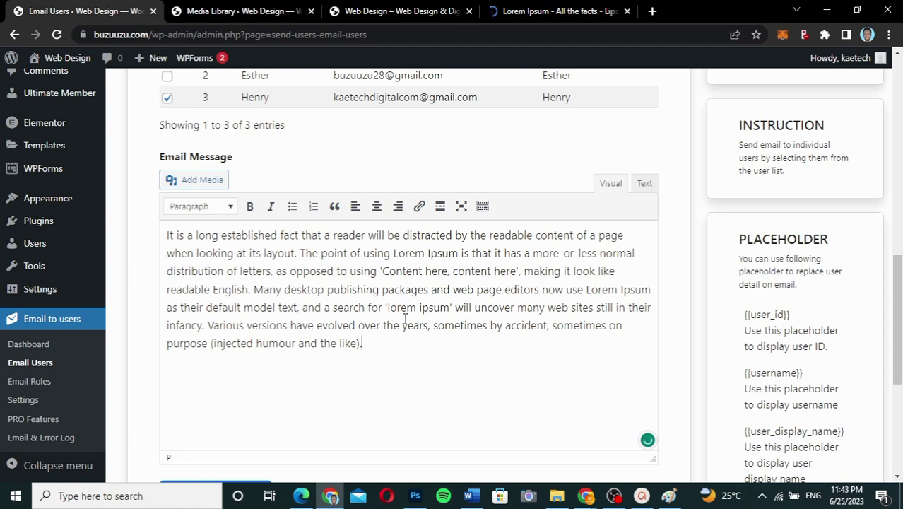
scroll(405, 319, "down", 3)
scroll(283, 287, "up", 2)
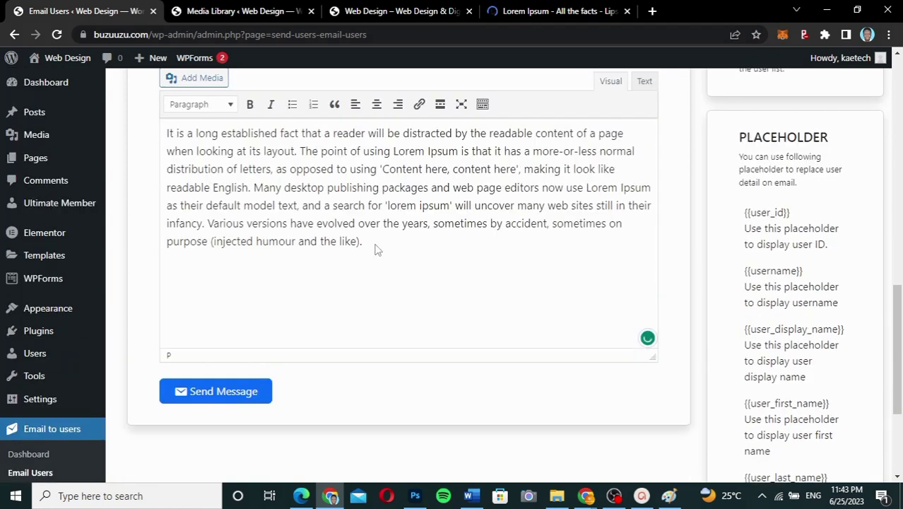
- Send the message to the selected user, then switch to the recipient's Gmail window and open the received "Web Design Promo" email
scroll(376, 244, "down", 1)
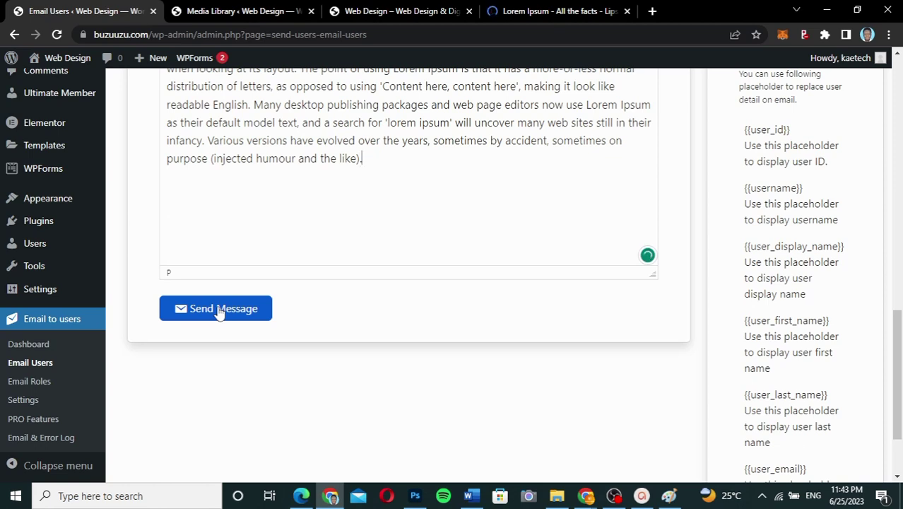
left_click(220, 311)
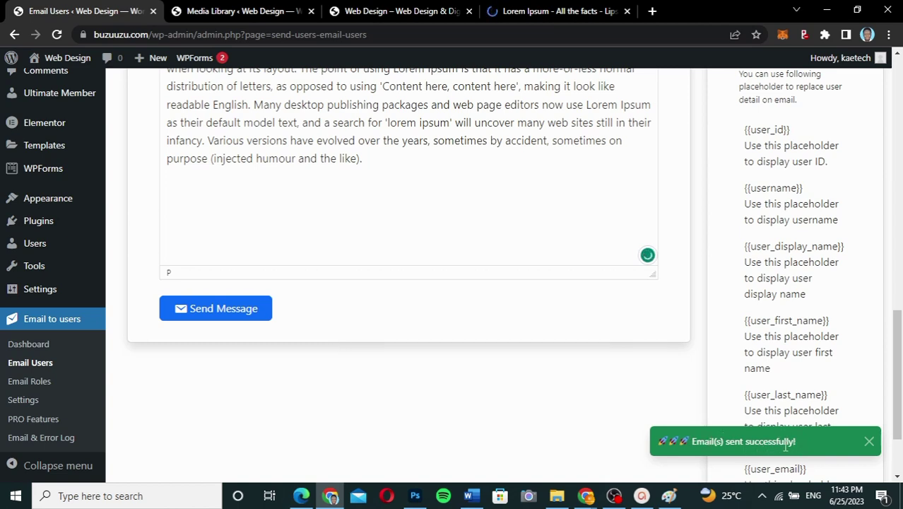
left_click(587, 496)
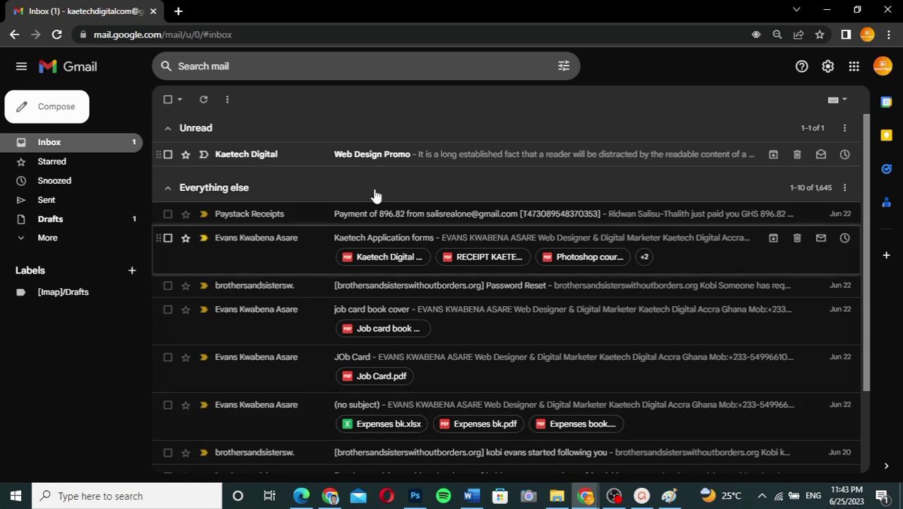
left_click(468, 154)
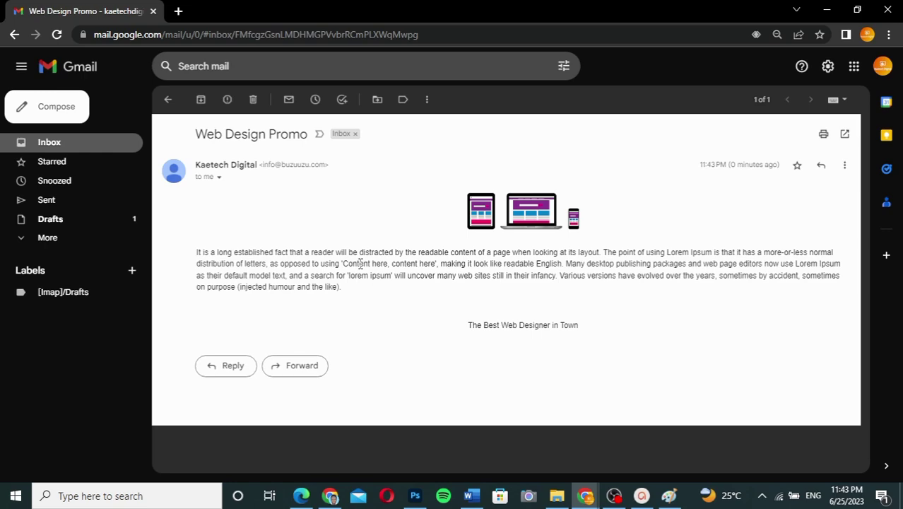
- Switch back to the WordPress window and open the plugin's Email Roles page to examine its form for emailing selected roles
left_click(330, 496)
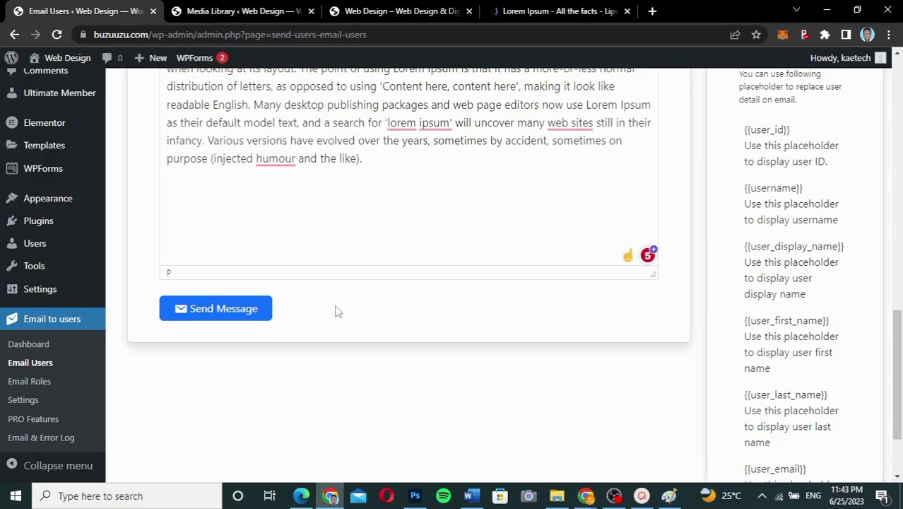
scroll(338, 312, "up", 3)
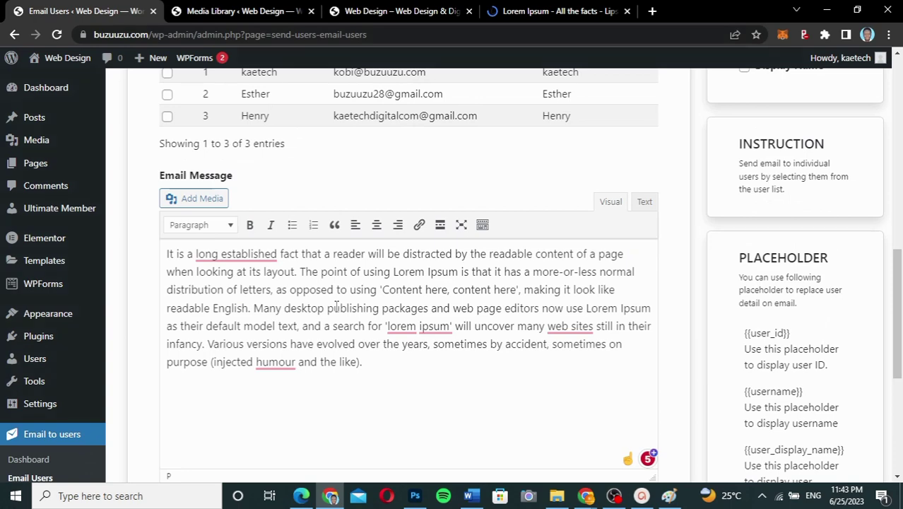
scroll(338, 305, "up", 3)
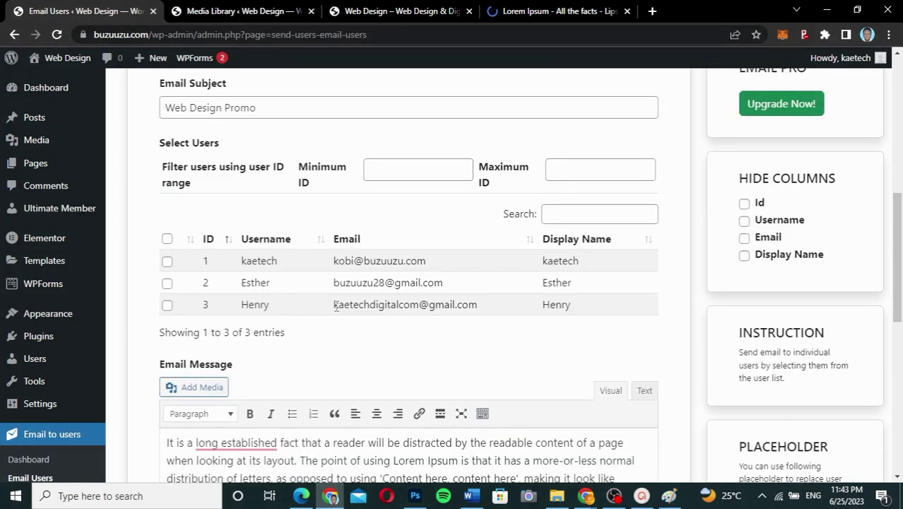
scroll(337, 305, "down", 2)
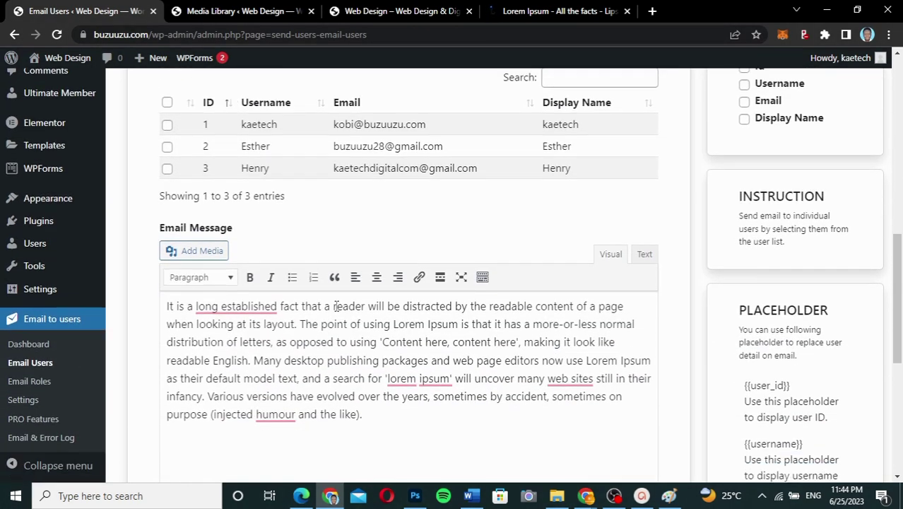
scroll(337, 306, "down", 2)
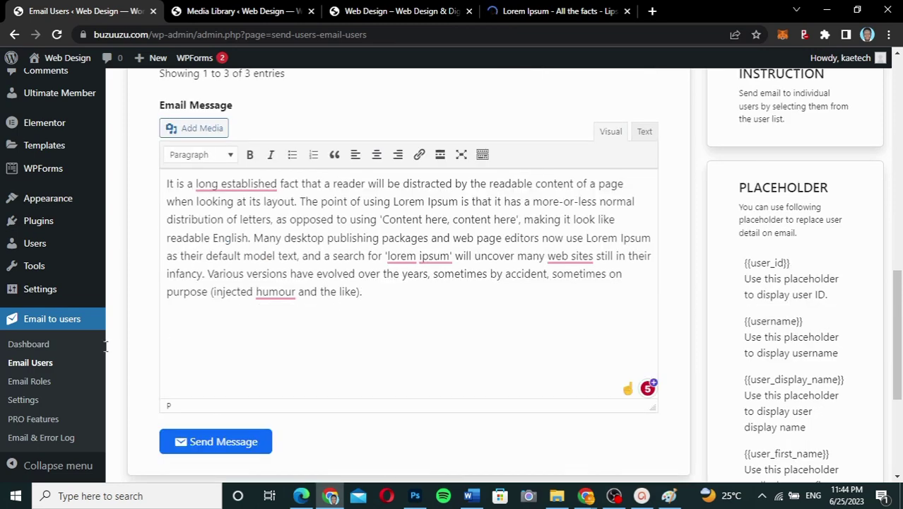
left_click(24, 383)
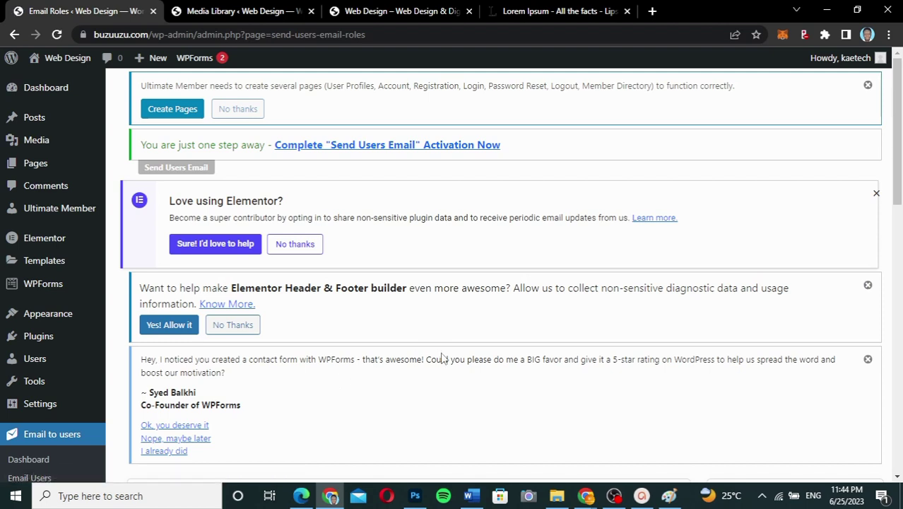
scroll(441, 358, "down", 5)
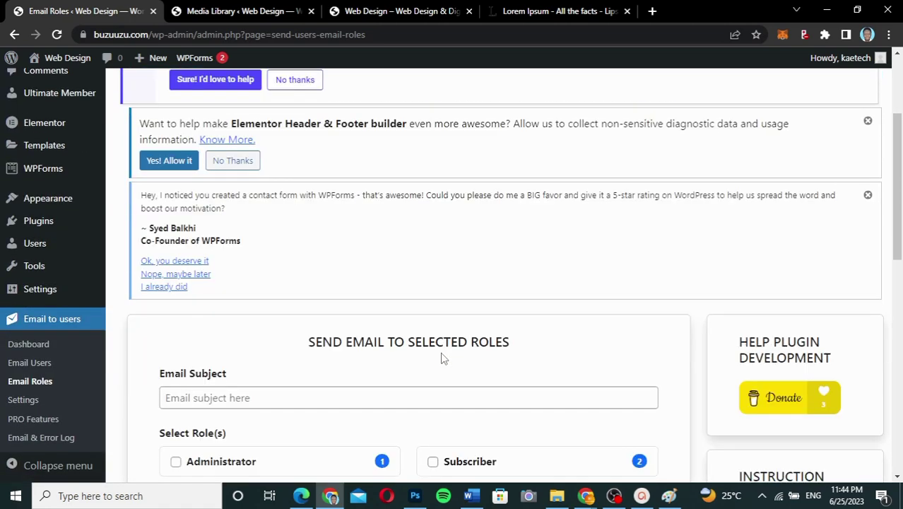
scroll(441, 358, "down", 1)
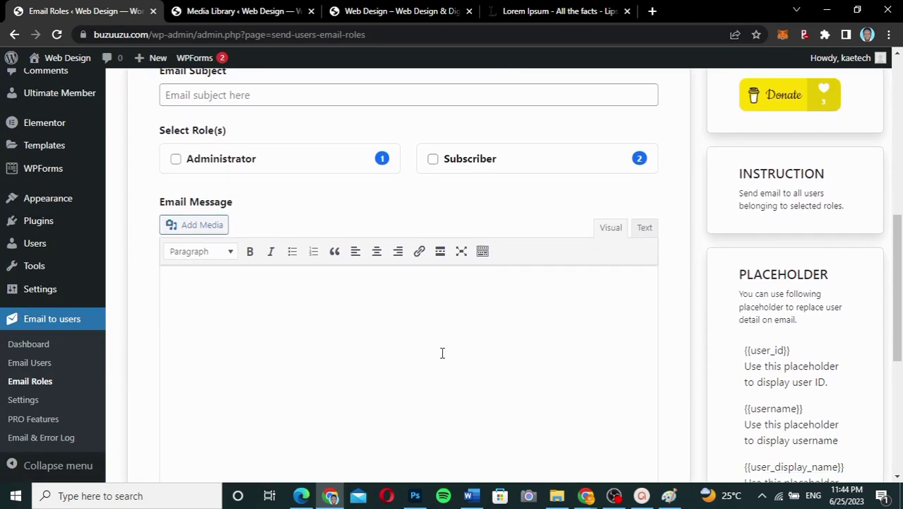
scroll(315, 192, "up", 1)
left_click_drag(256, 173, 241, 176)
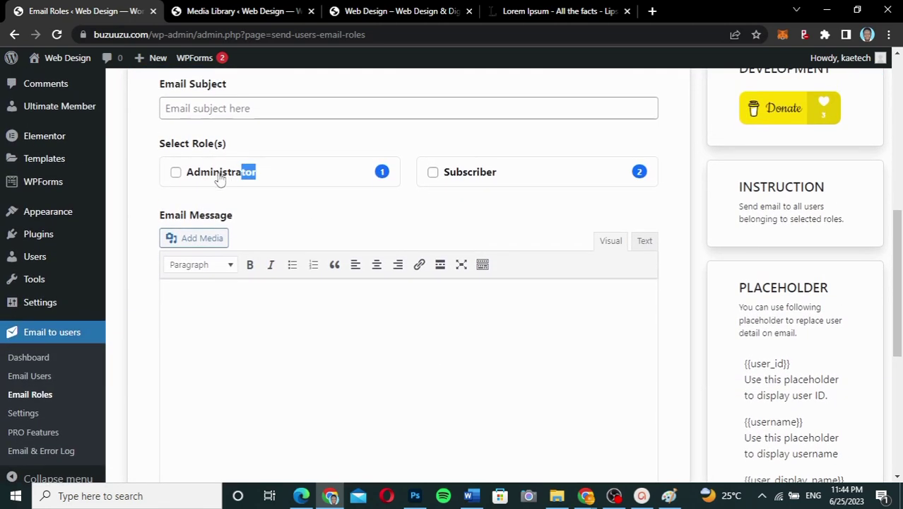
left_click(474, 212)
scroll(441, 207, "up", 1)
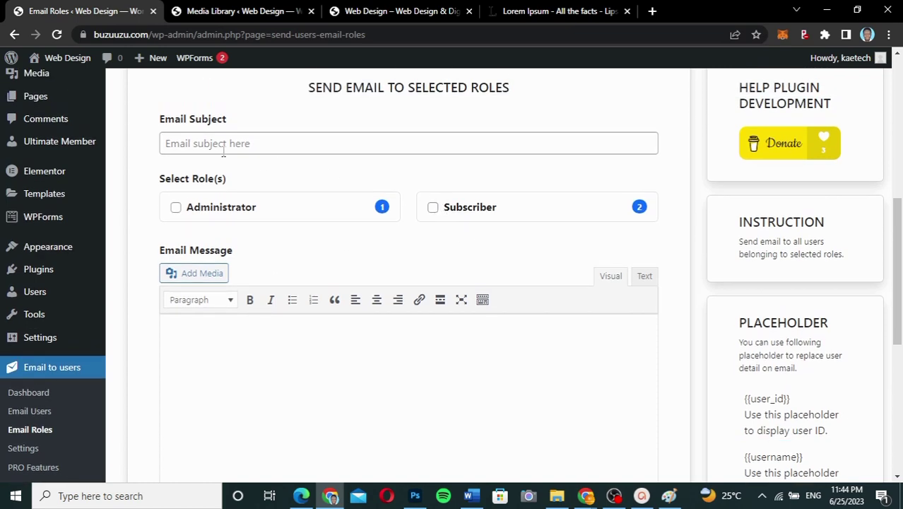
- Set the role email's subject to "Make A Website" and select the Subscriber role as recipient
left_click(223, 144)
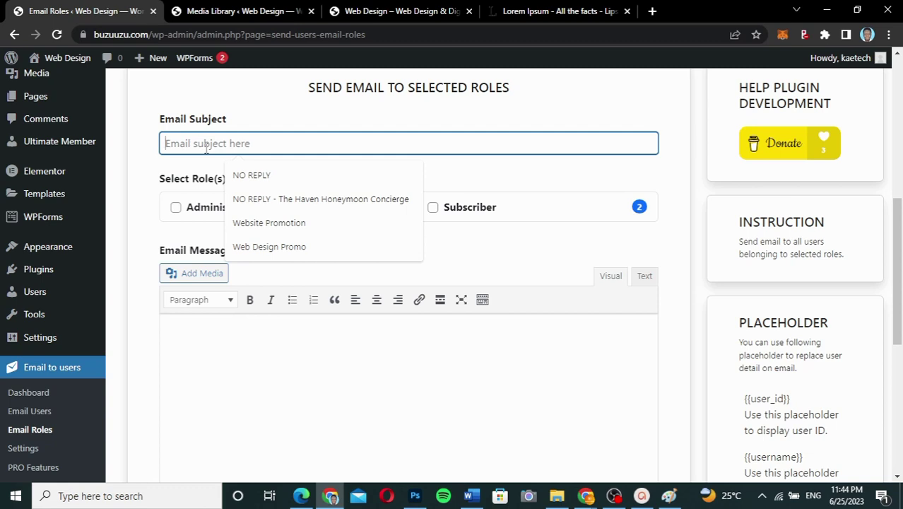
type("Make A W")
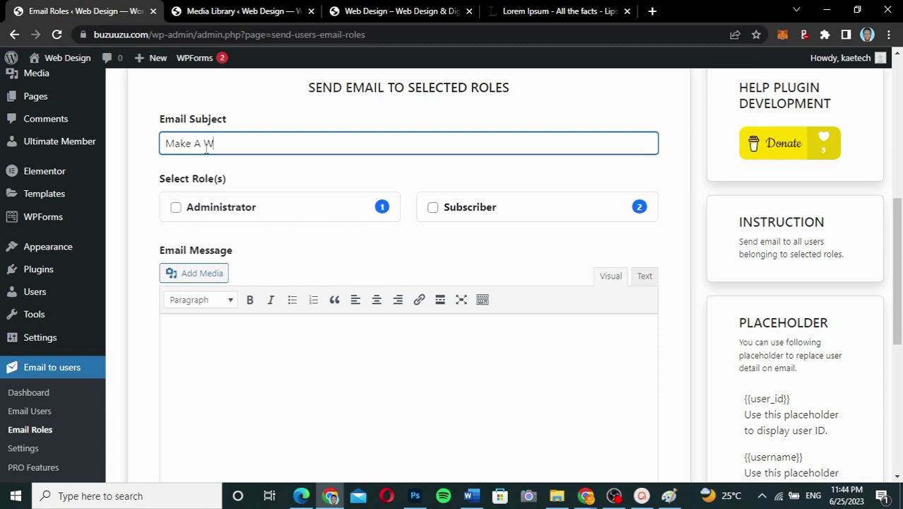
type("ebsite")
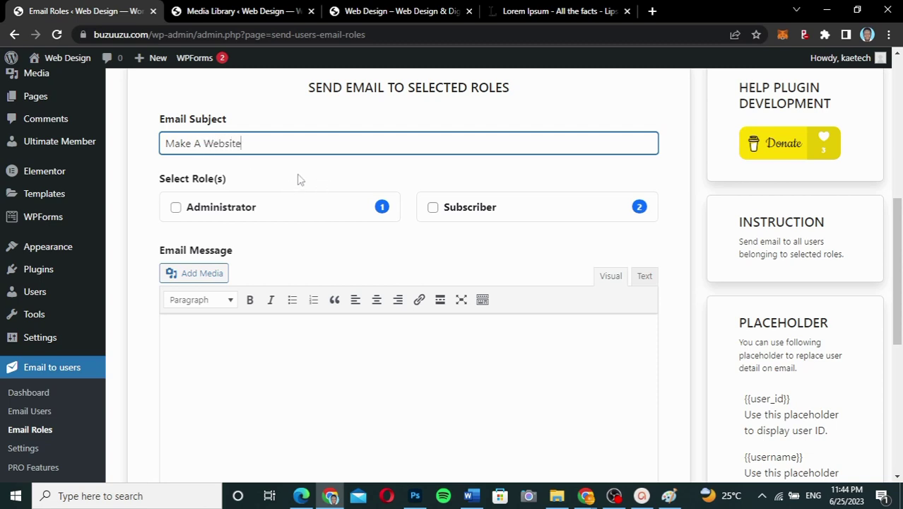
left_click(433, 209)
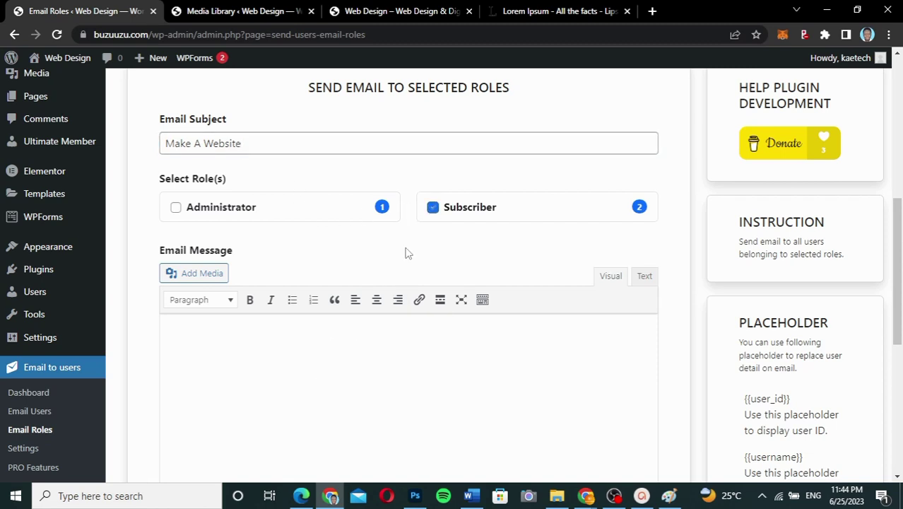
- Paste the copied lorem ipsum paragraph into the Email Message body and send the message to the selected role
left_click(278, 344)
key("ctrl+v")
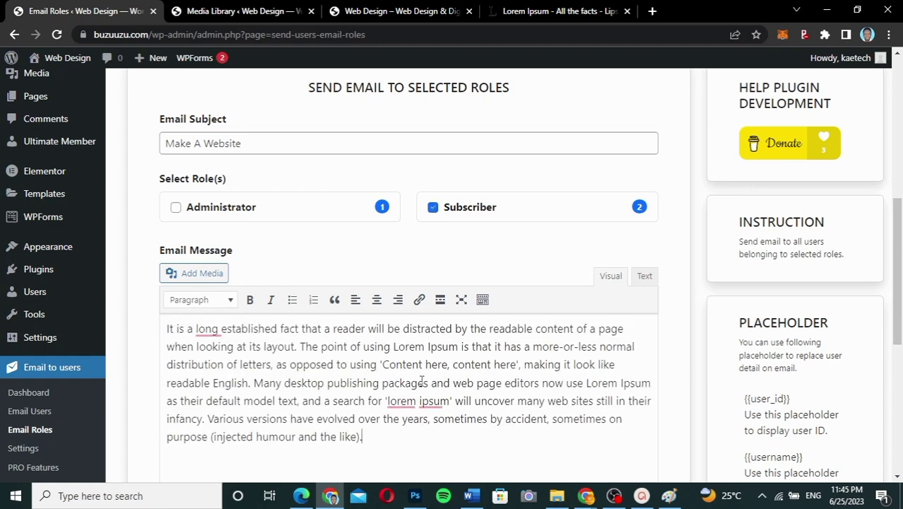
scroll(421, 382, "down", 3)
scroll(409, 388, "down", 1)
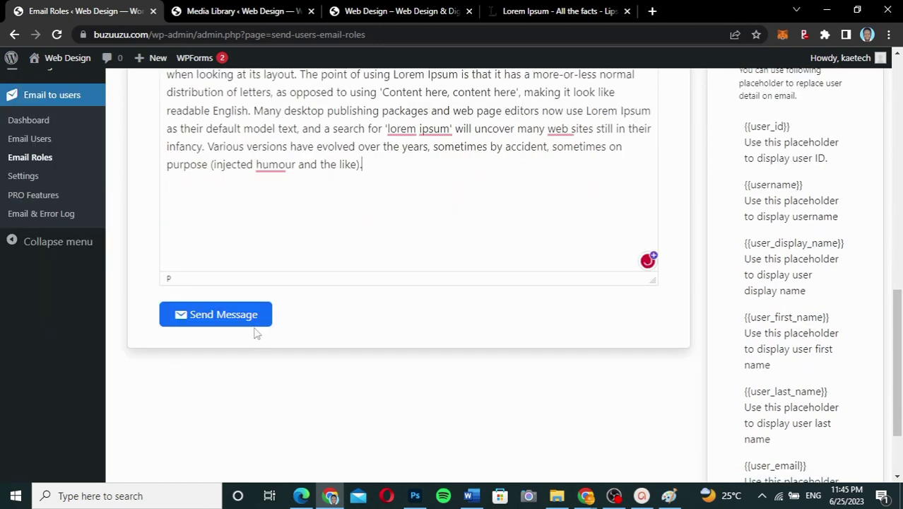
left_click(251, 321)
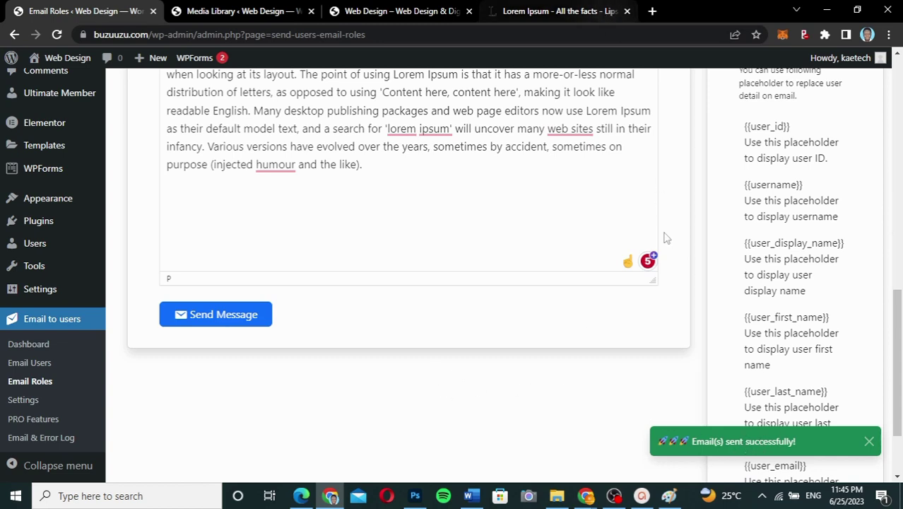
- Switch to the first recipient's Gmail window and open the received "Make A Website" email from the inbox
mouse_move(585, 495)
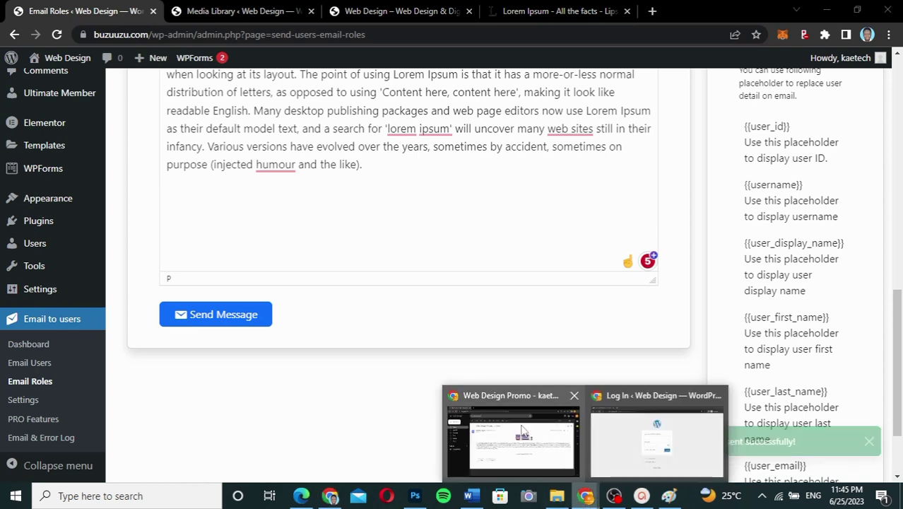
mouse_move(523, 430)
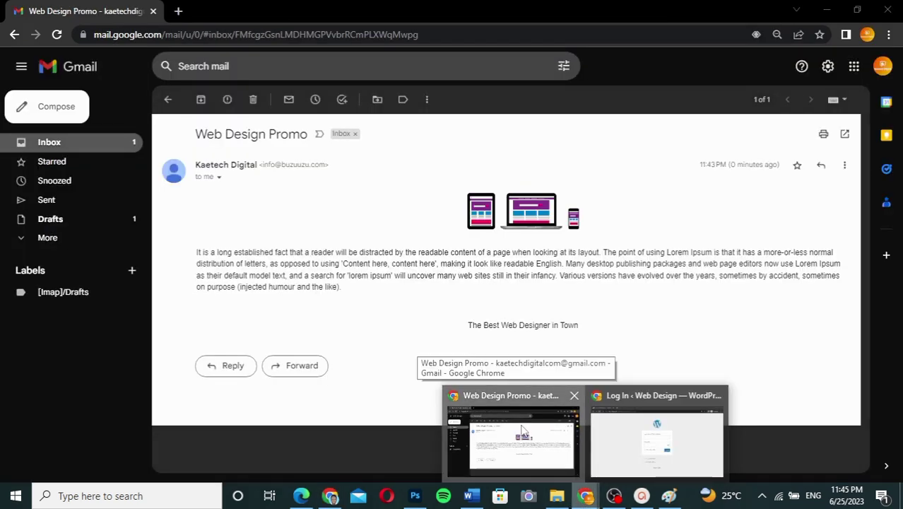
left_click(523, 429)
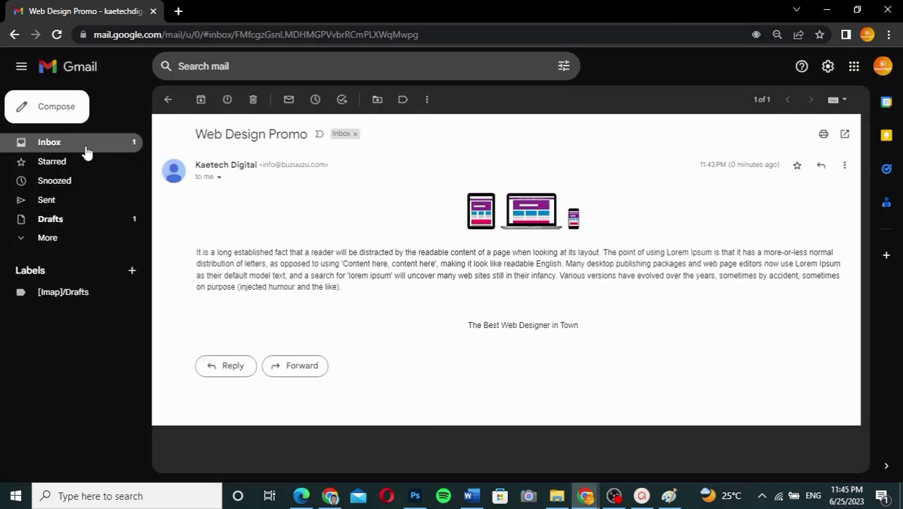
left_click(122, 150)
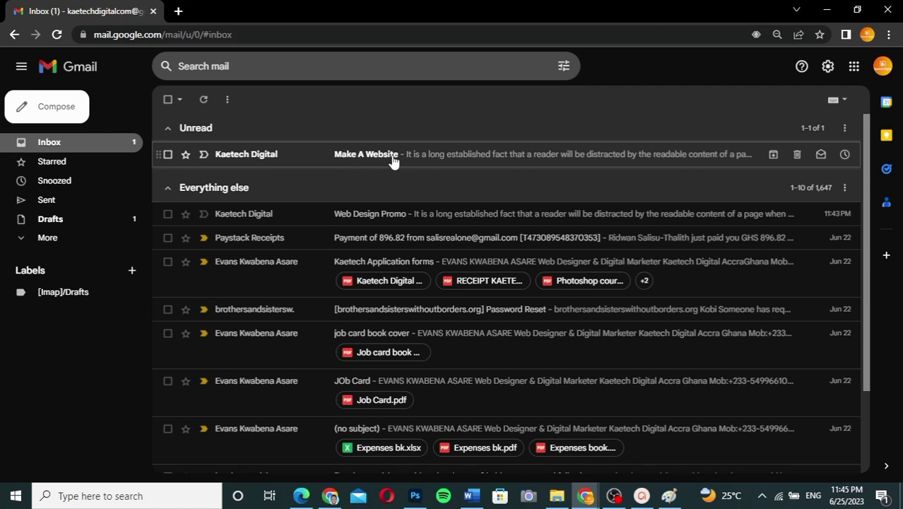
left_click(486, 157)
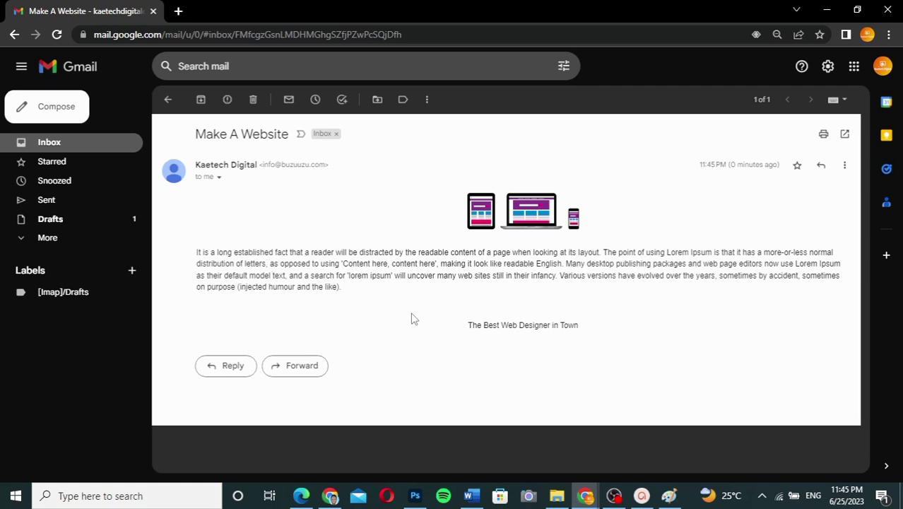
- In a new tab of the WordPress browser window, go to Gmail through google.com and open the second subscriber's "Make A Website" email
left_click(332, 495)
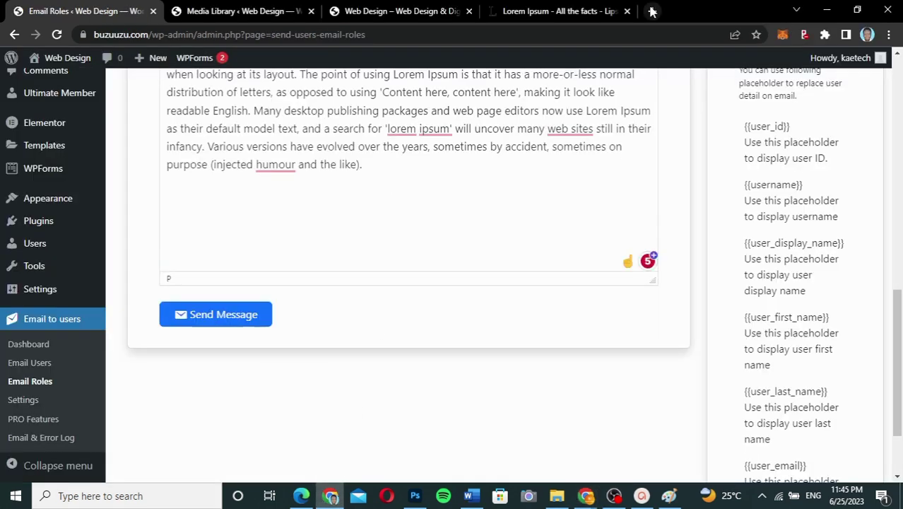
key("ctrl+t")
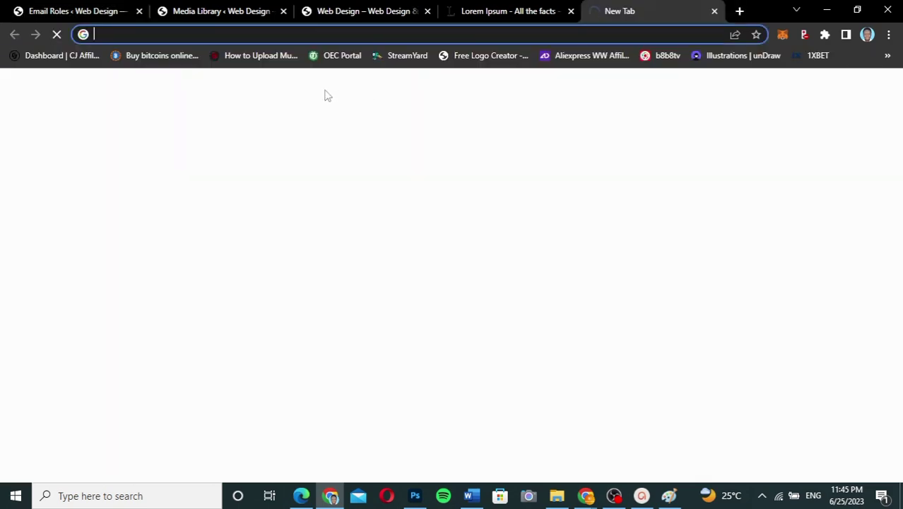
type("g")
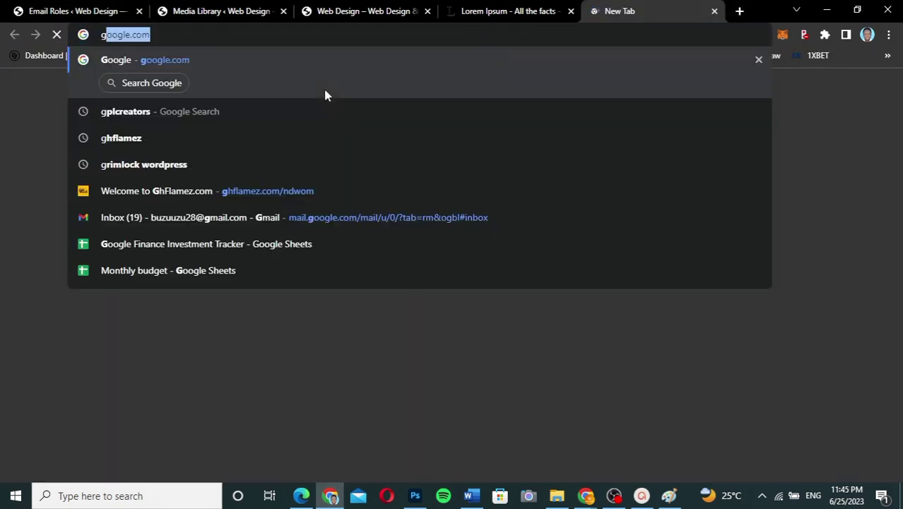
type("oogle.com")
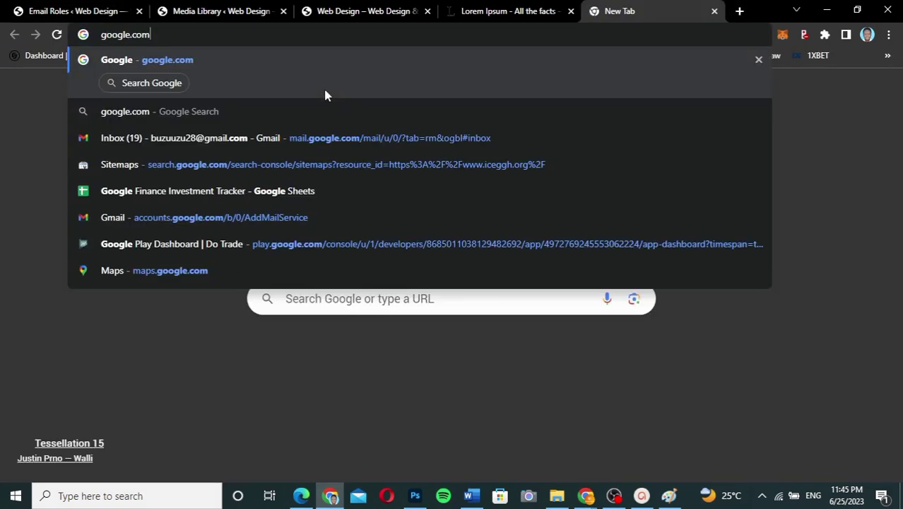
key("Return")
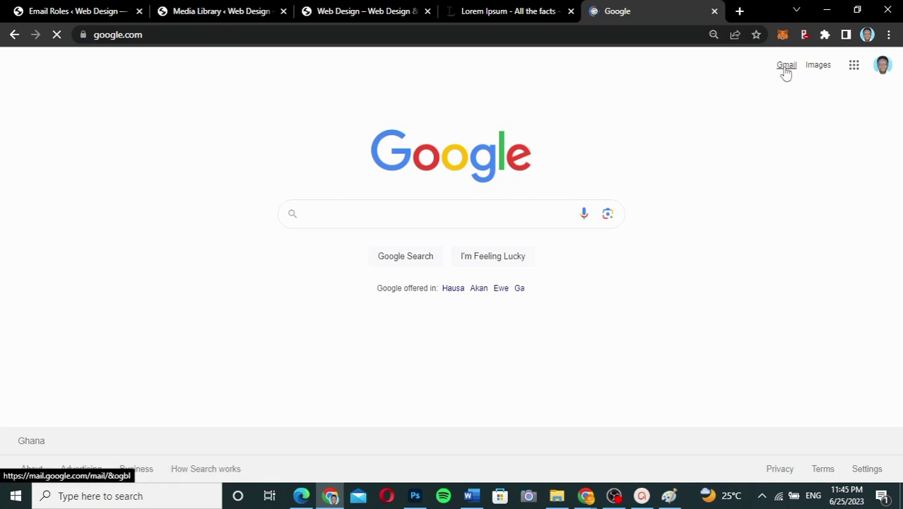
left_click(785, 68)
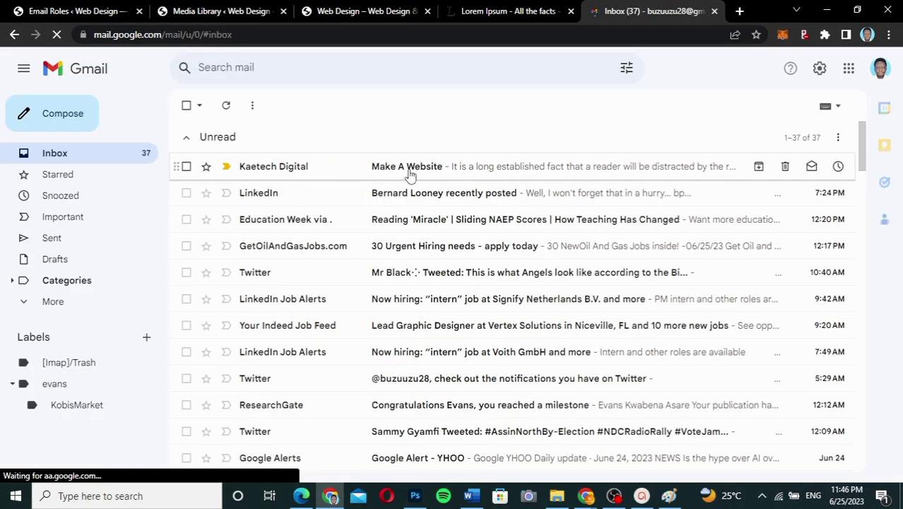
left_click(488, 169)
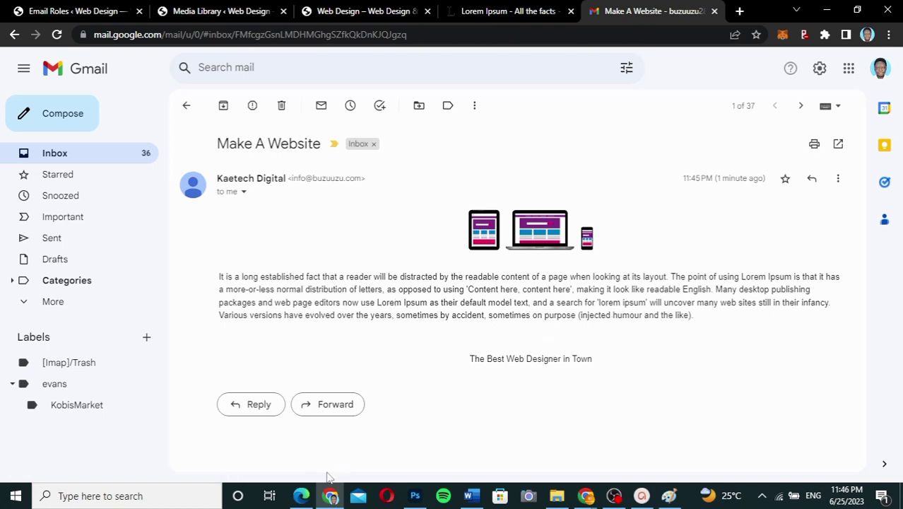
- Return to the Email Roles page in WordPress and review the message form
left_click(95, 11)
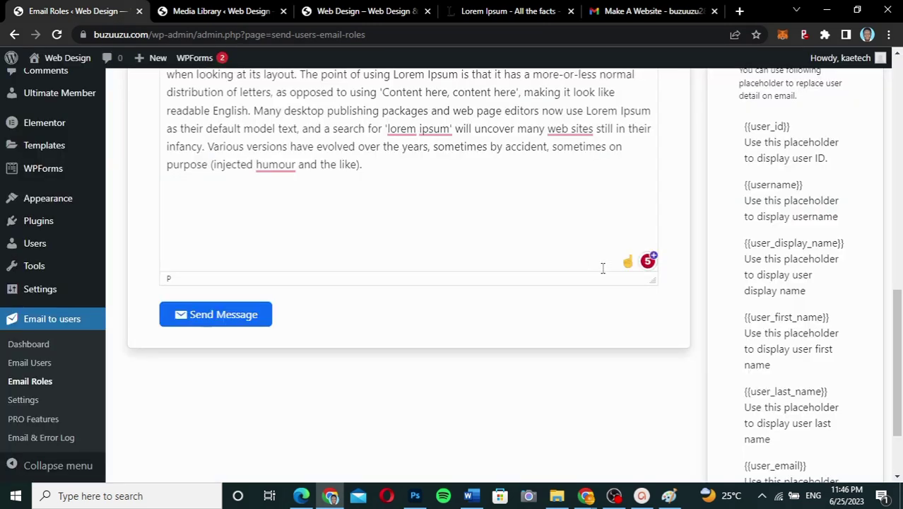
scroll(562, 246, "up", 2)
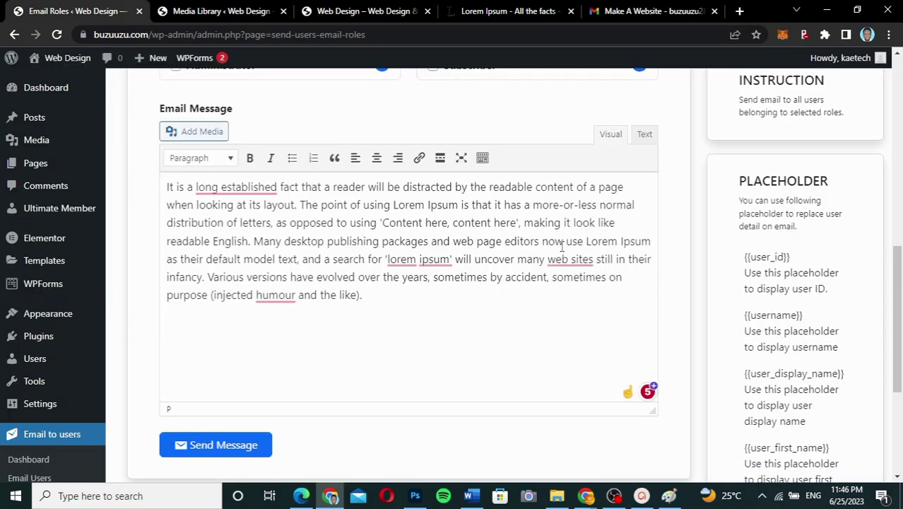